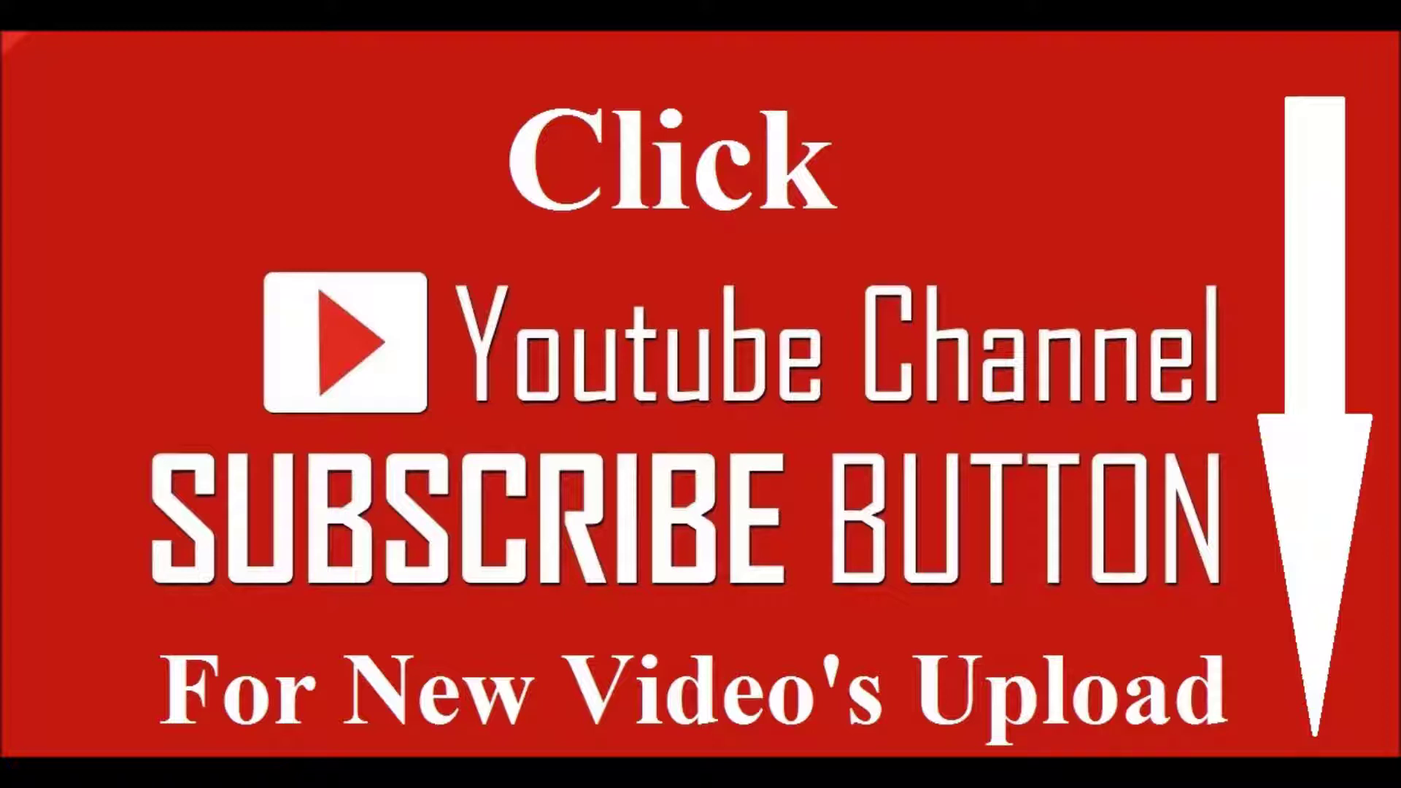
# Total the Day 1 values C3:C13 into C14 with AutoSum, giving =SUM(C3:C13).
pyautogui.scroll(-1, 659, 593)
pyautogui.scroll(-2, 661, 597)
pyautogui.scroll(-3, 661, 597)
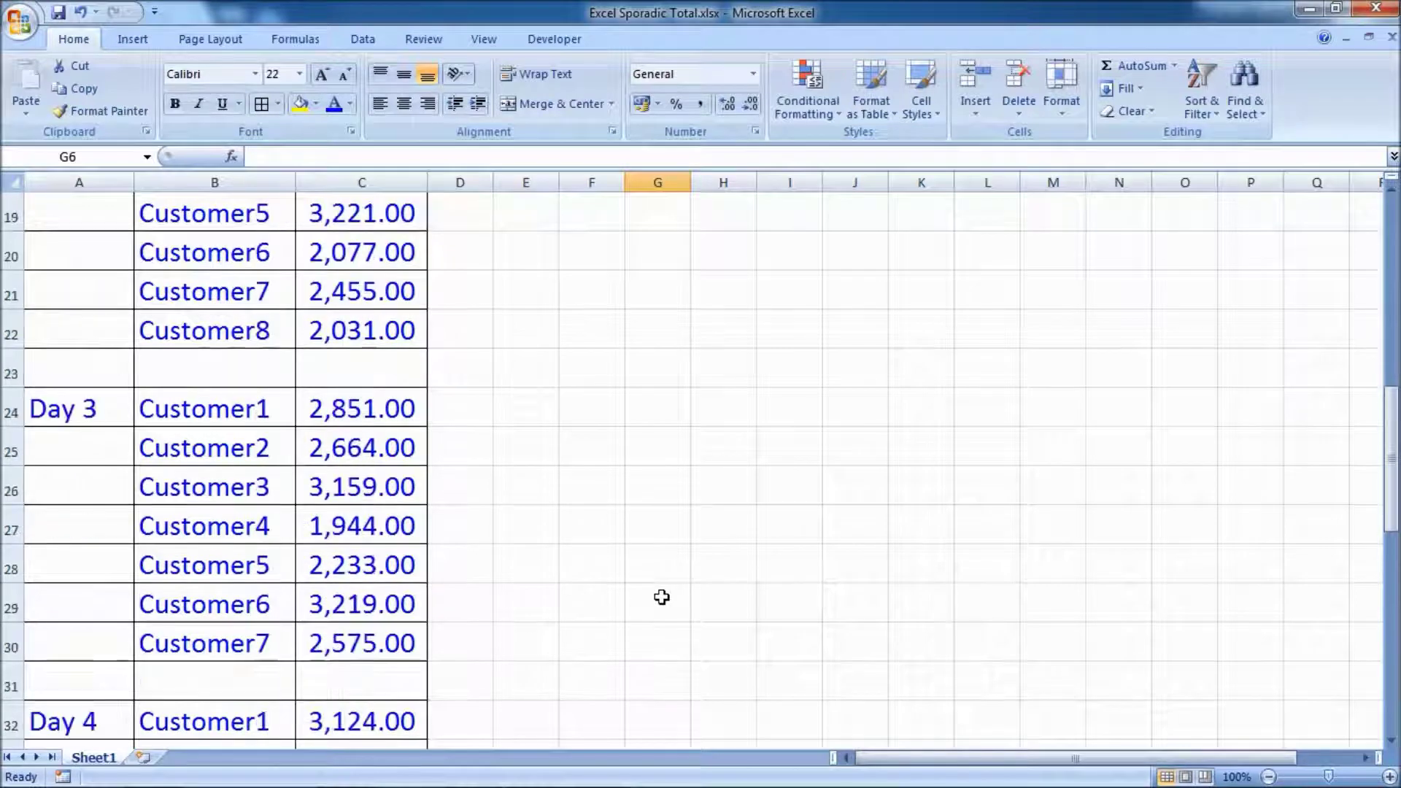
pyautogui.scroll(-3, 661, 596)
pyautogui.scroll(-3, 661, 597)
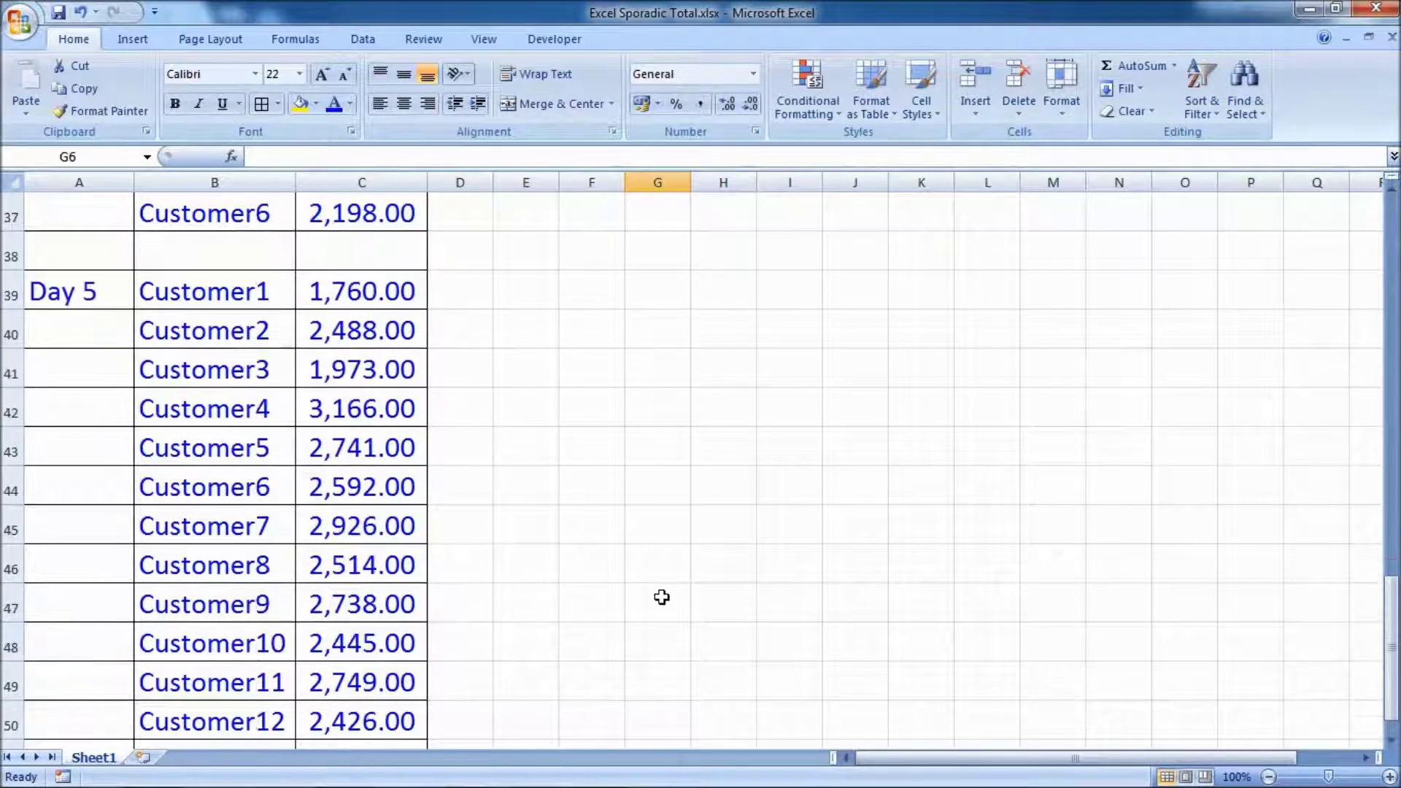
pyautogui.scroll(-3, 661, 597)
pyautogui.scroll(3, 661, 597)
pyautogui.scroll(3, 661, 597)
pyautogui.scroll(1, 661, 597)
pyautogui.scroll(4, 661, 597)
pyautogui.scroll(1, 661, 597)
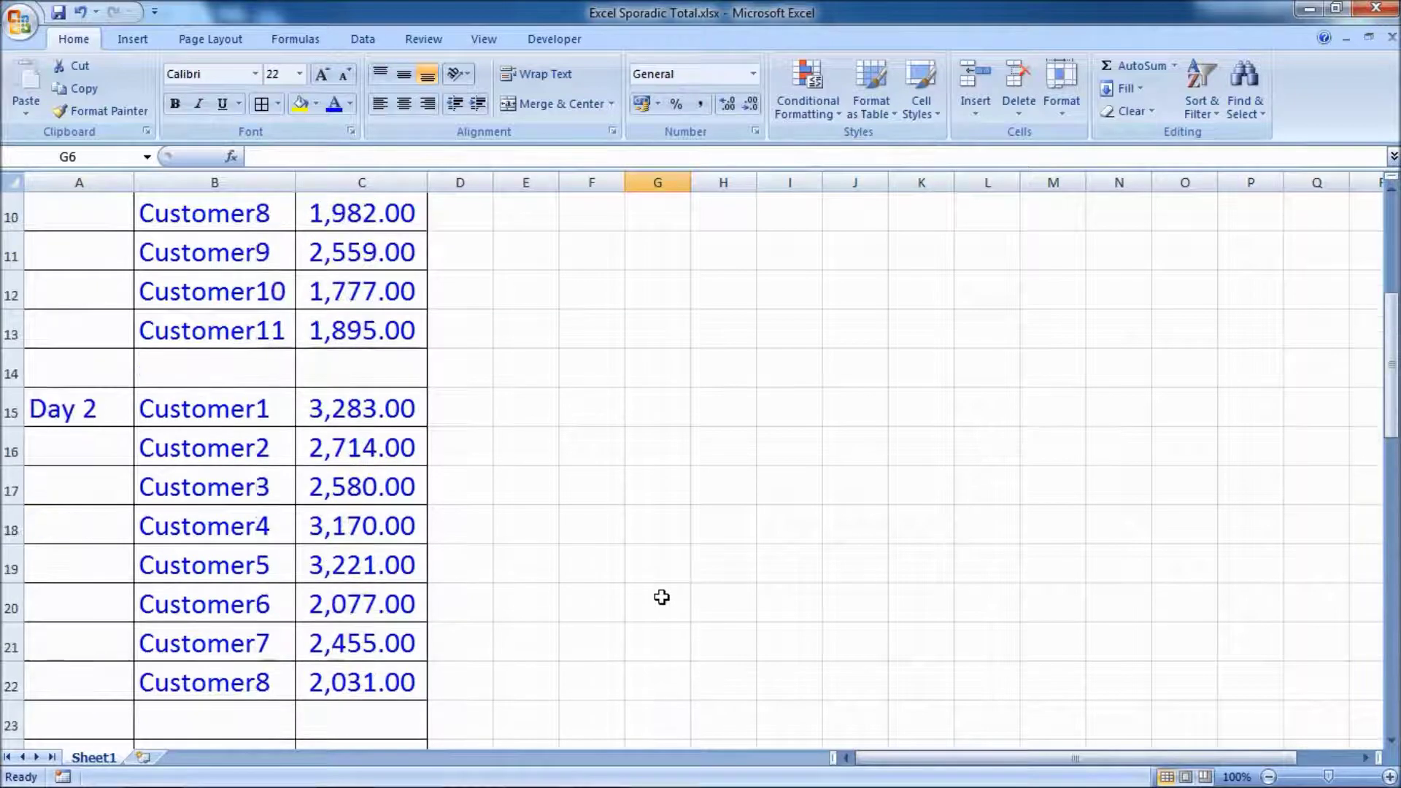
pyautogui.scroll(3, 661, 597)
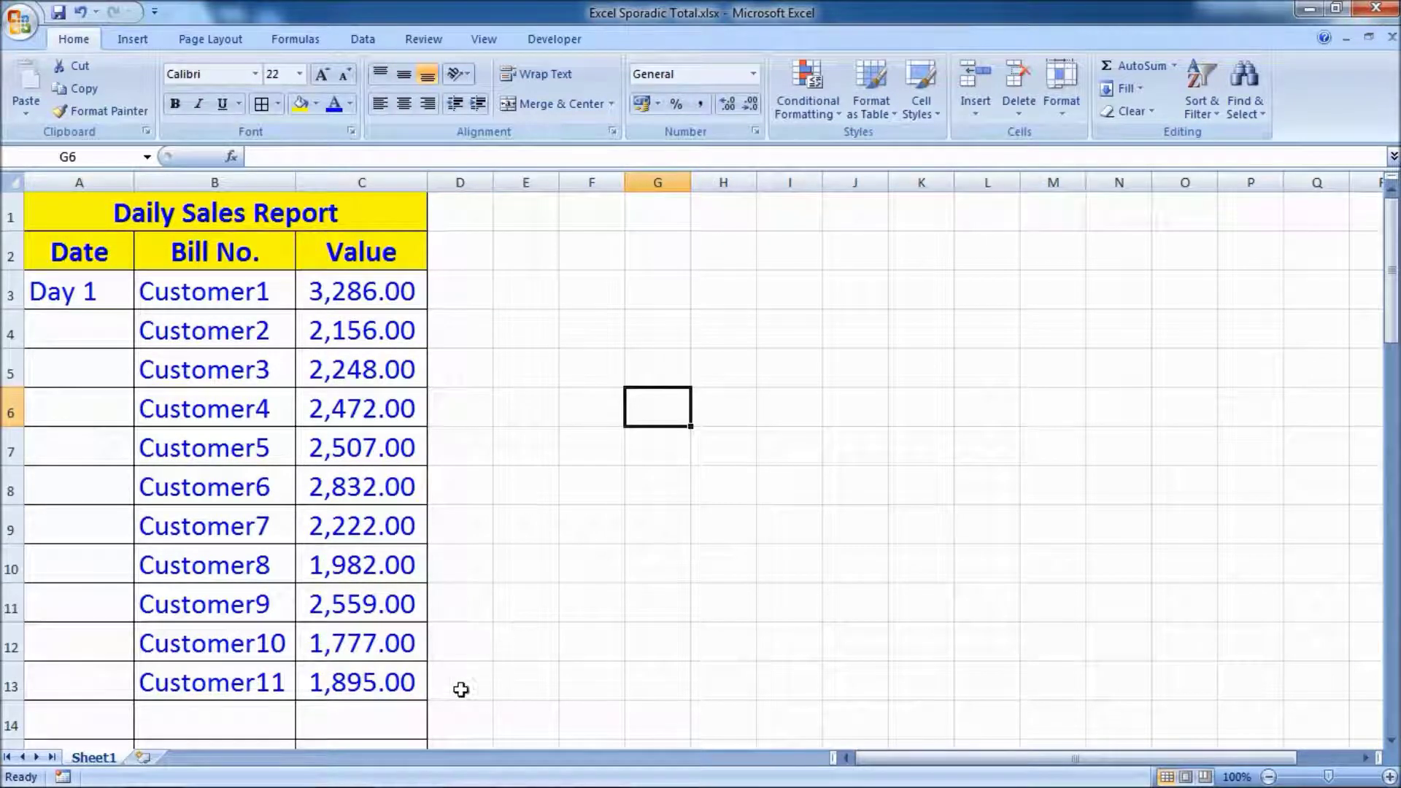
pyautogui.scroll(-1, 372, 718)
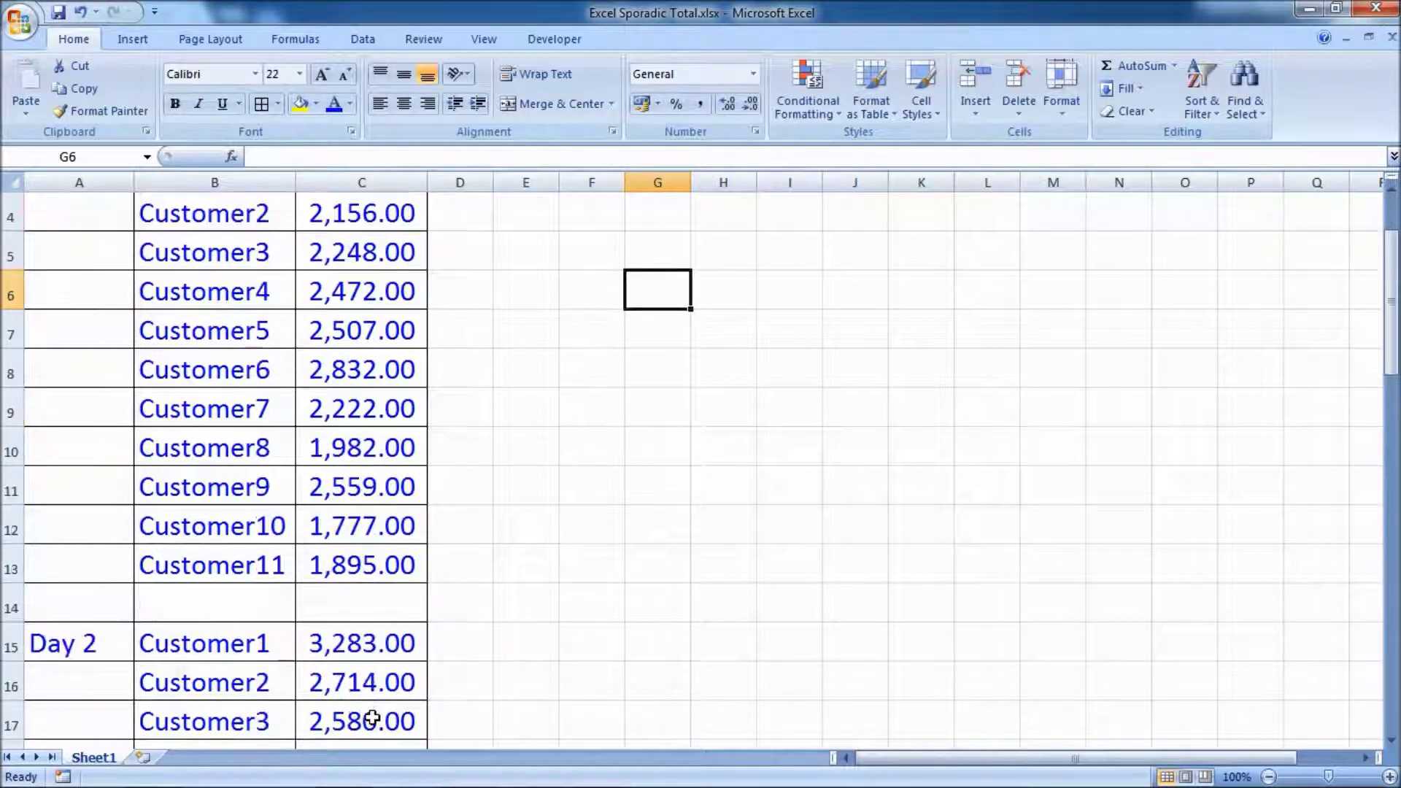
pyautogui.scroll(1, 372, 719)
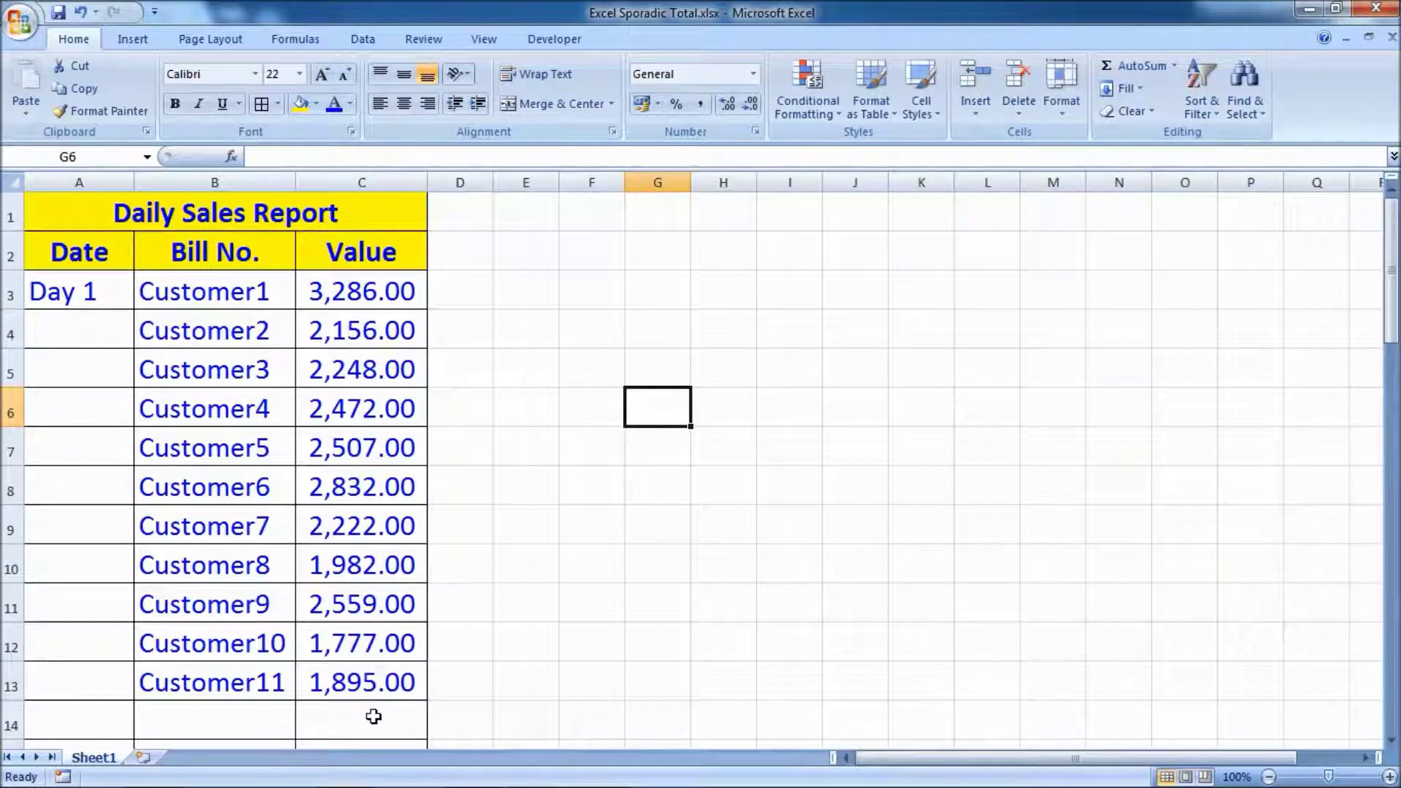
pyautogui.moveTo(373, 714)
pyautogui.mouseDown()
pyautogui.moveTo(362, 418)
pyautogui.moveTo(376, 295)
pyautogui.mouseUp()
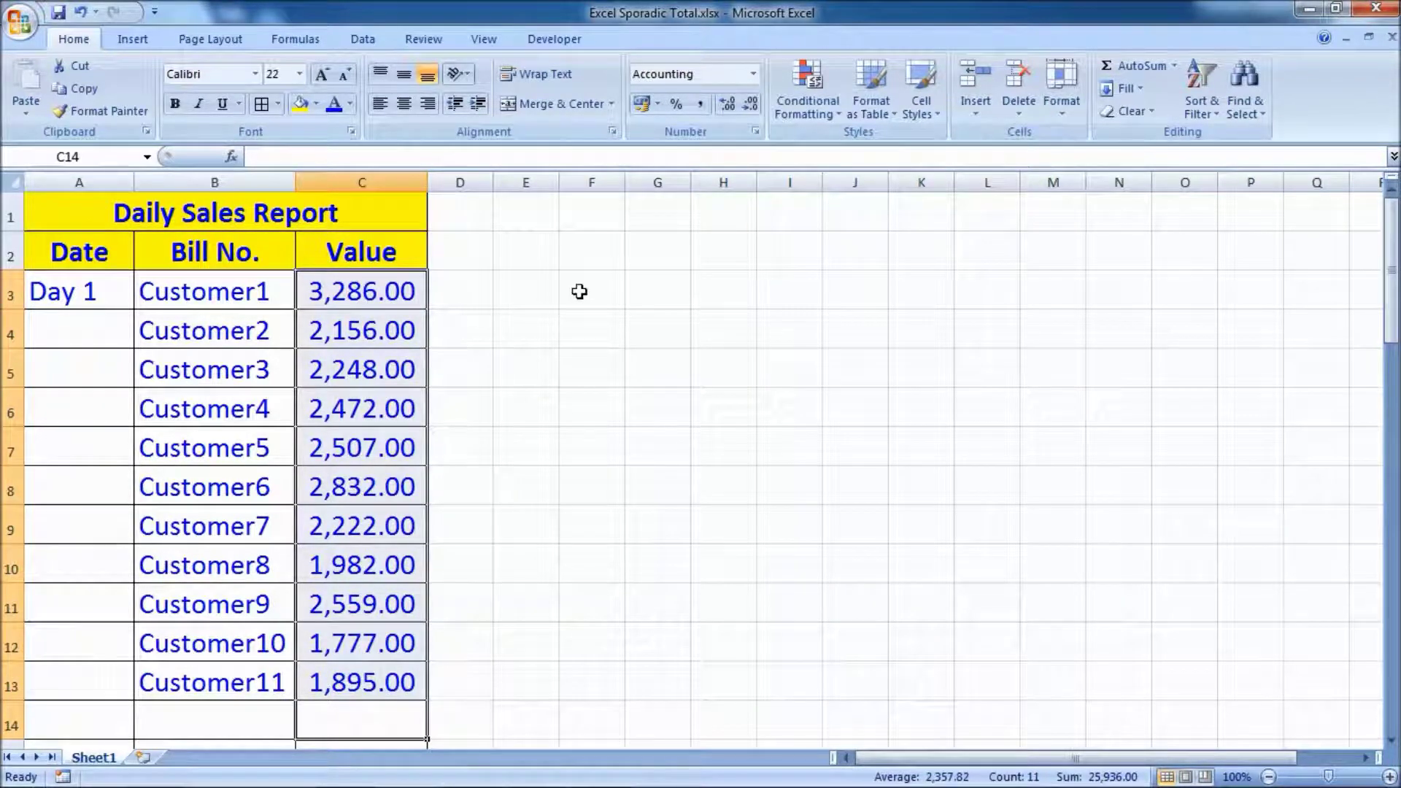
pyautogui.click(1121, 65)
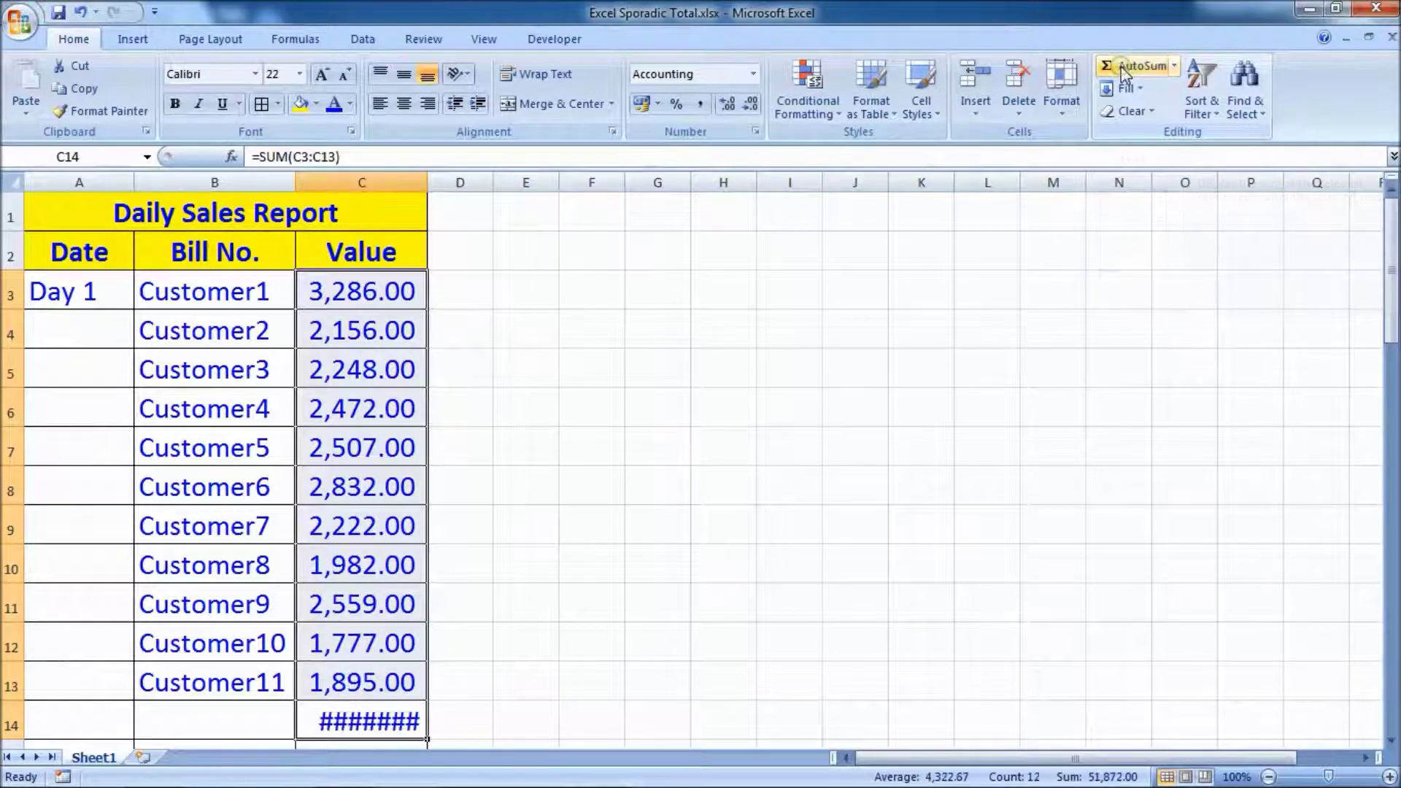
pyautogui.click(861, 458)
# Widen column C until the 25,936.00 total displays fully.
pyautogui.moveTo(427, 178); pyautogui.dragTo(441, 178)
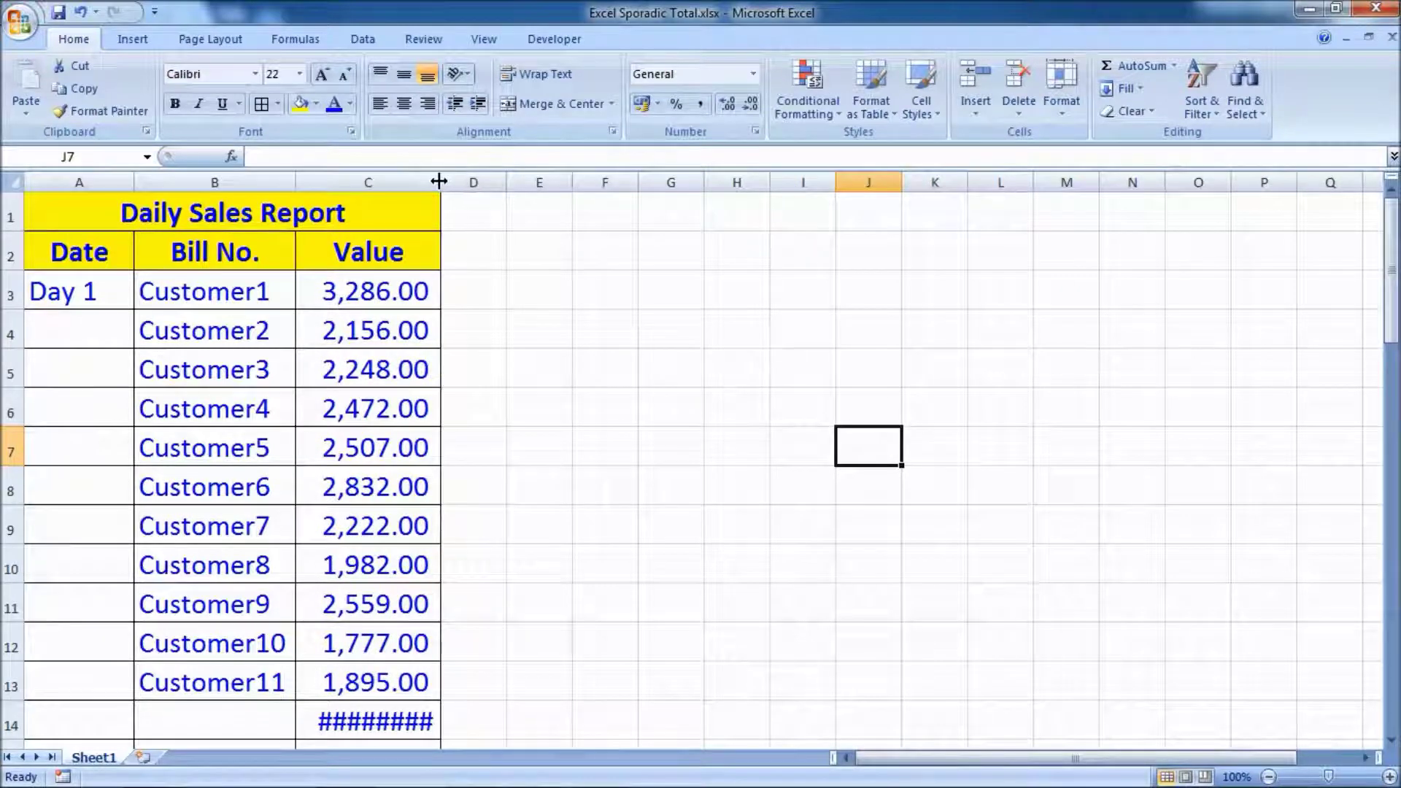
pyautogui.moveTo(441, 183); pyautogui.dragTo(458, 183)
pyautogui.scroll(-2, 563, 250)
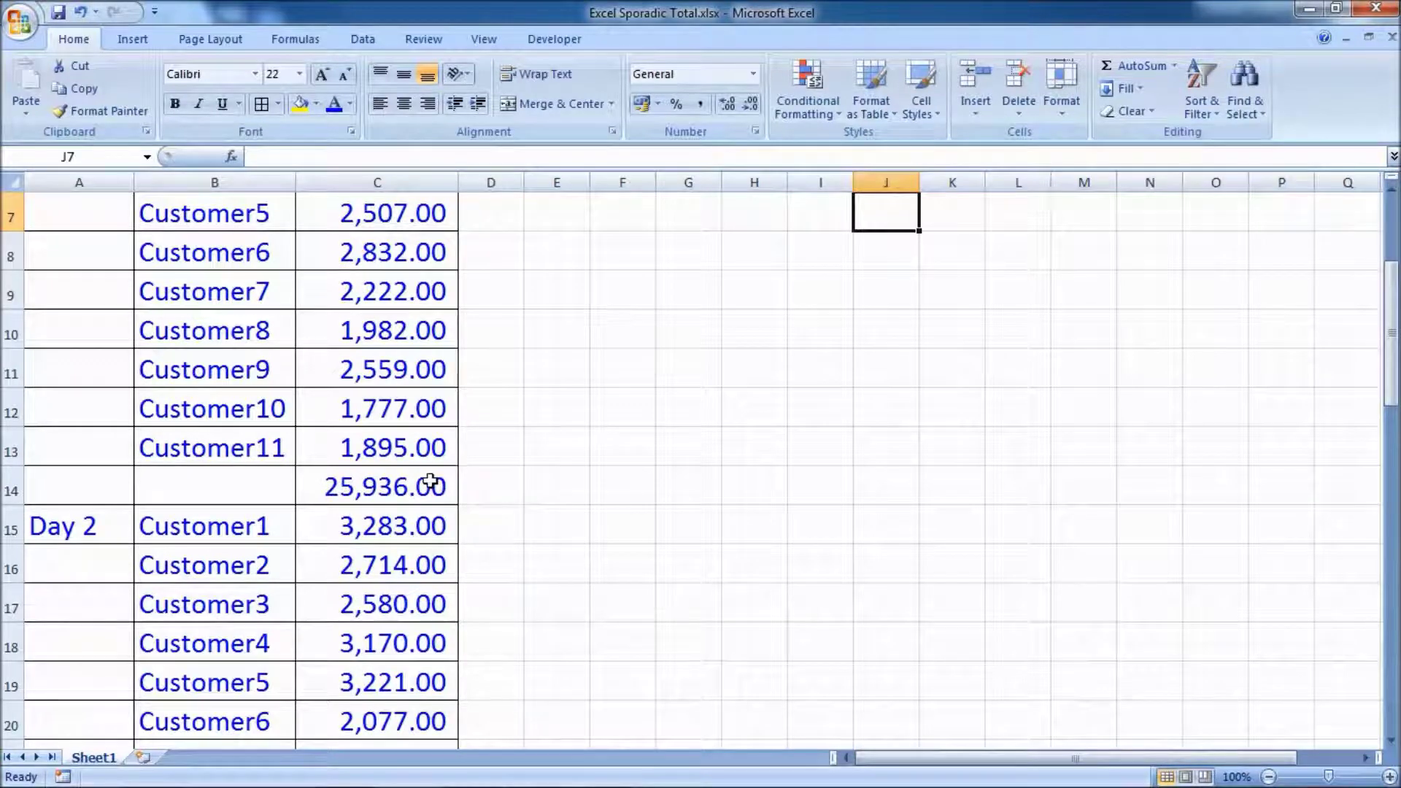
# Copy the Day 1 total in C14 and paste it into C23.
pyautogui.click(431, 482)
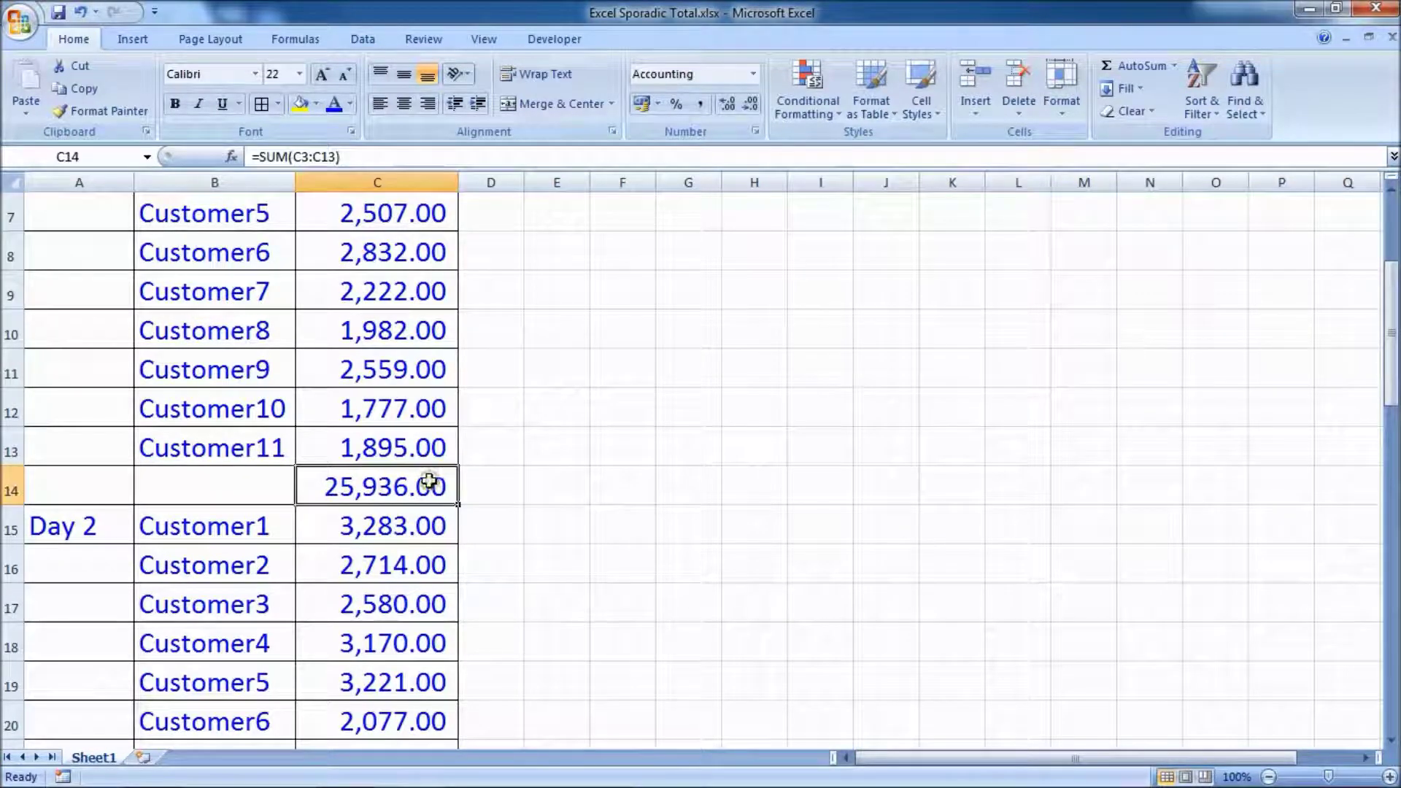
pyautogui.click(84, 89)
pyautogui.scroll(-1, 691, 334)
pyautogui.scroll(-3, 682, 369)
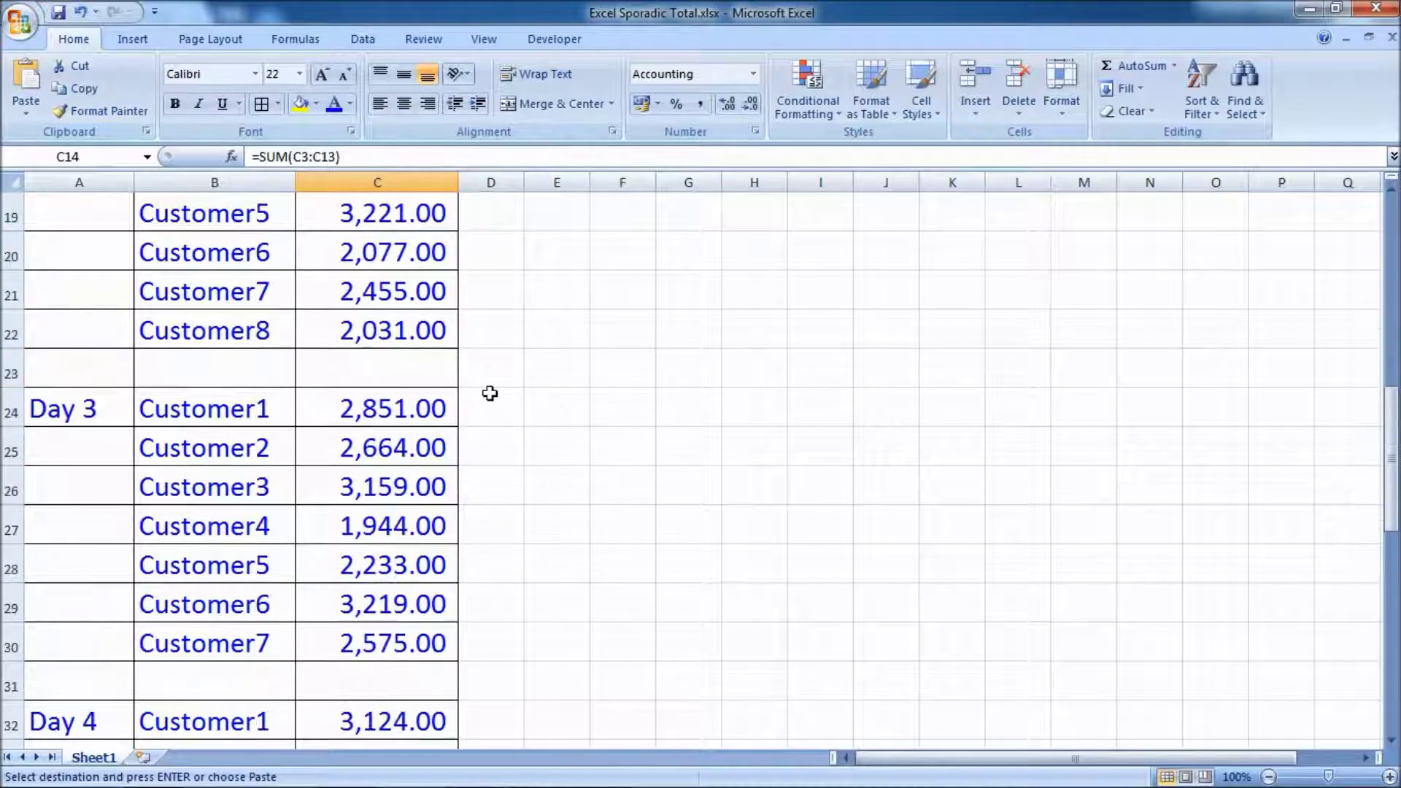
pyautogui.click(412, 372)
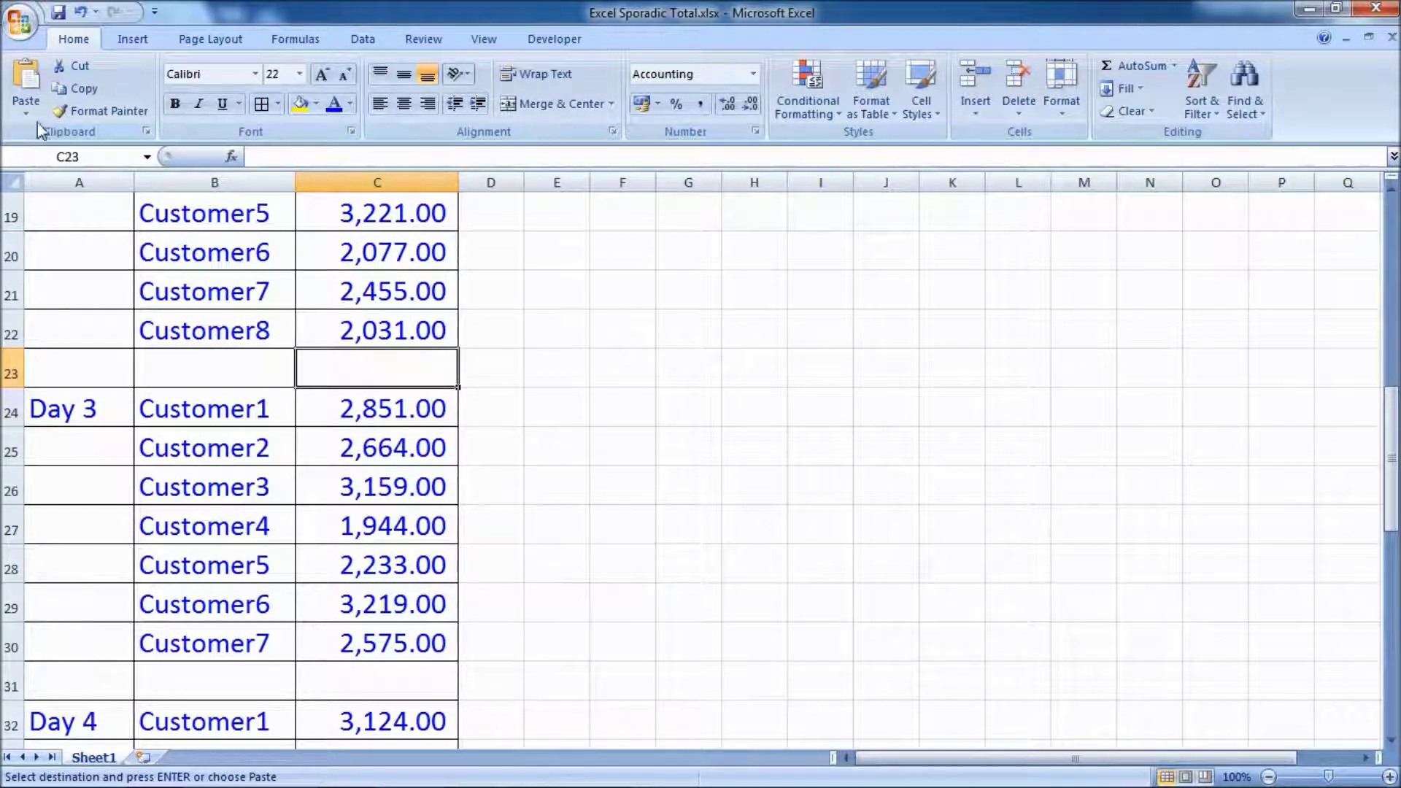
pyautogui.click(25, 80)
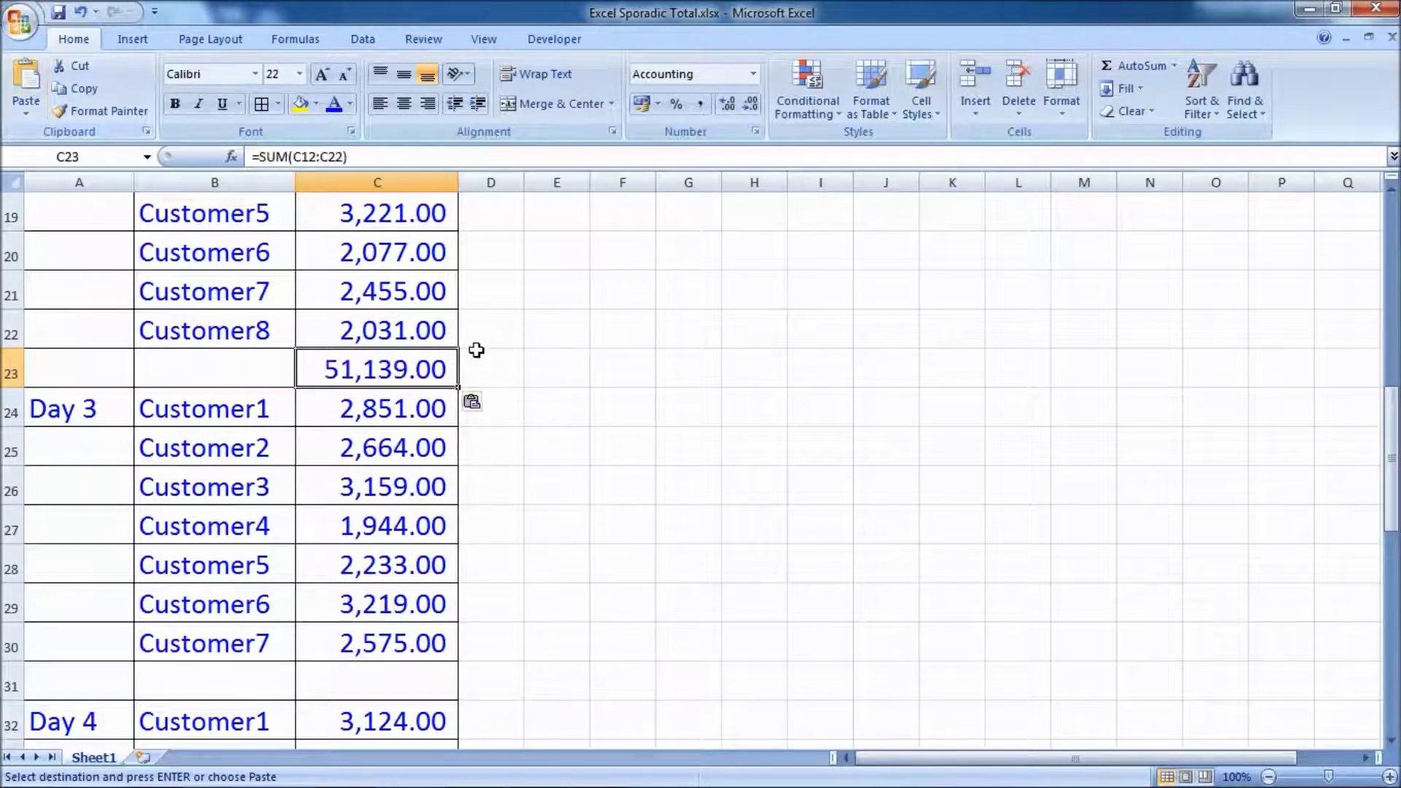
pyautogui.scroll(1, 476, 351)
pyautogui.scroll(1, 475, 347)
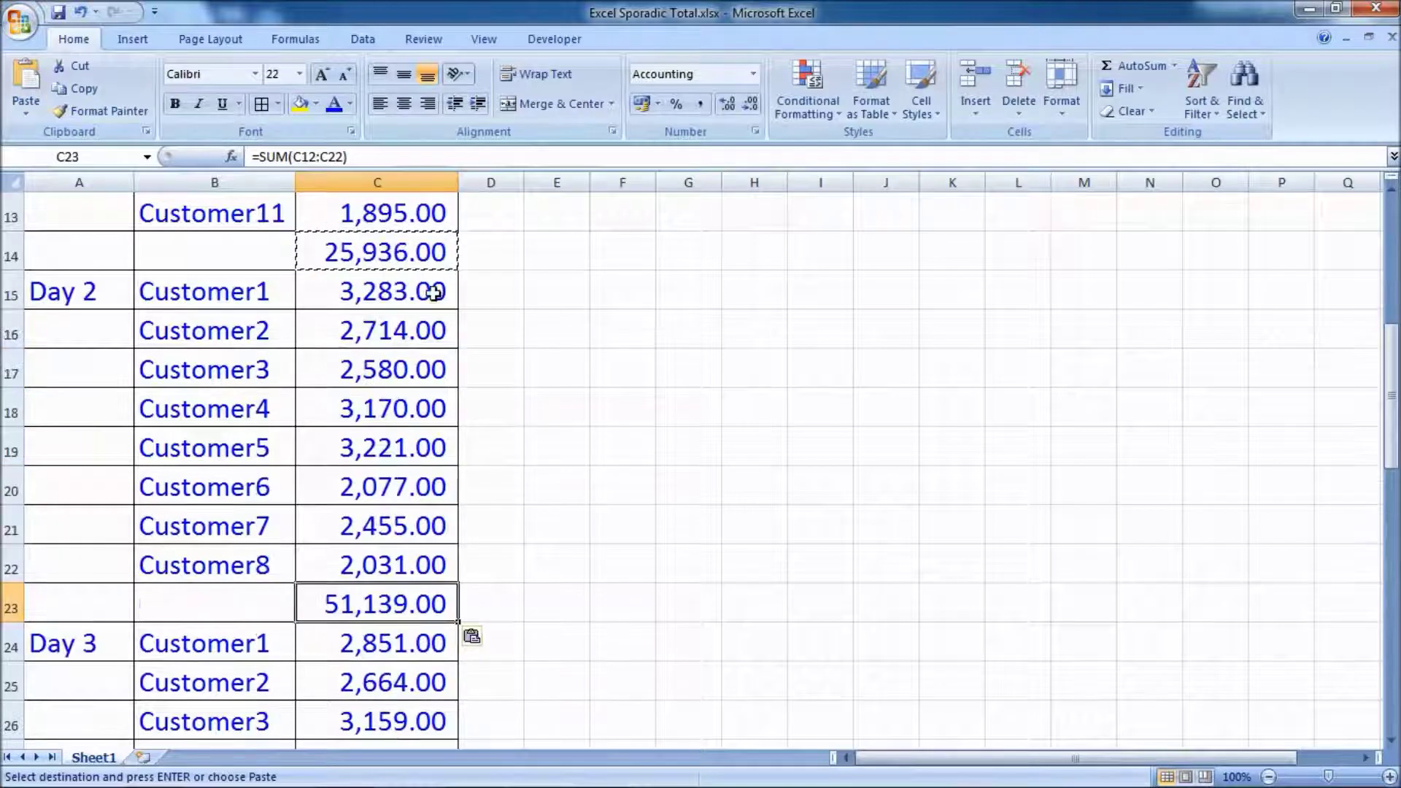
# Check that C23 reads =SUM(C12:C22) showing 51,139.00, then clear C14.
pyautogui.click(390, 153)
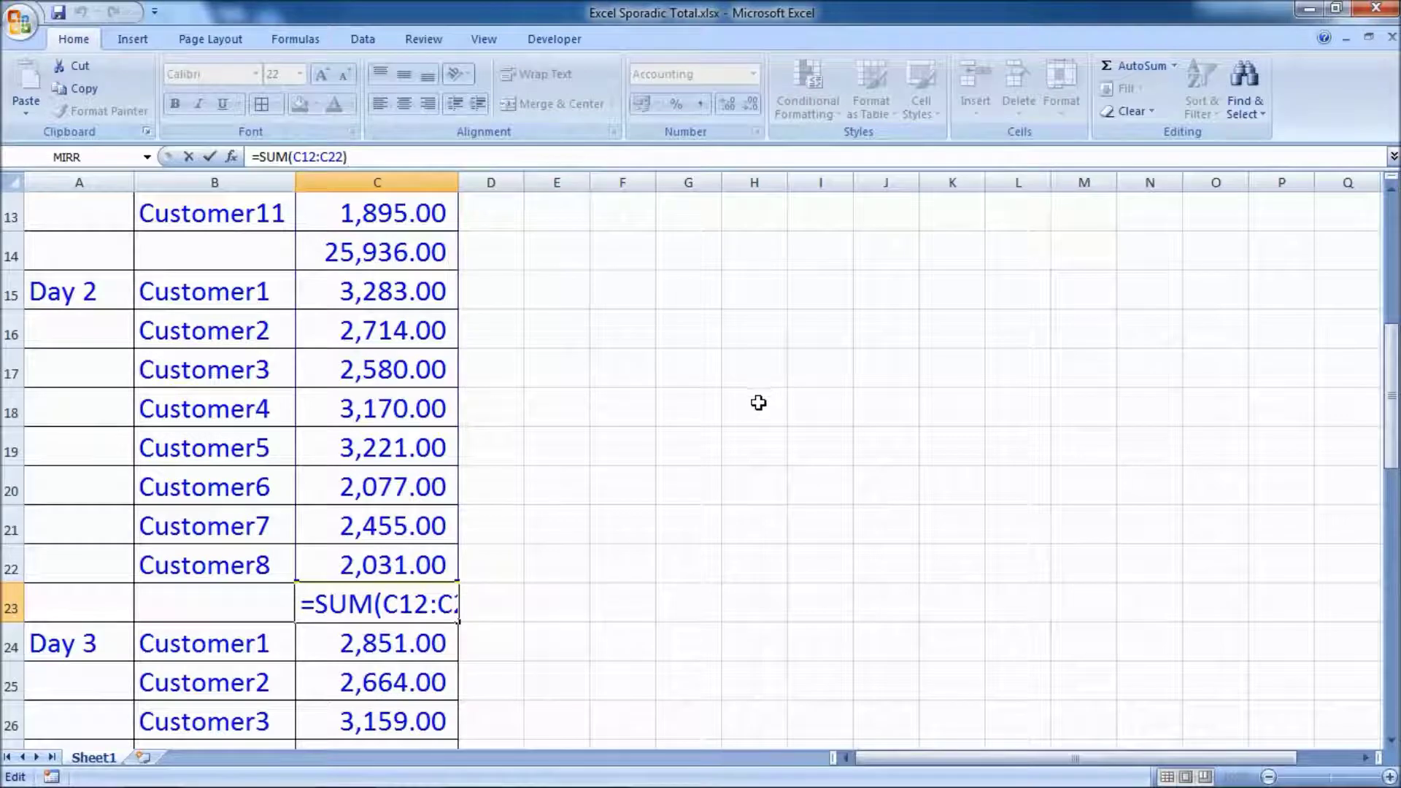
pyautogui.hotkey('ctrl', 'Return')
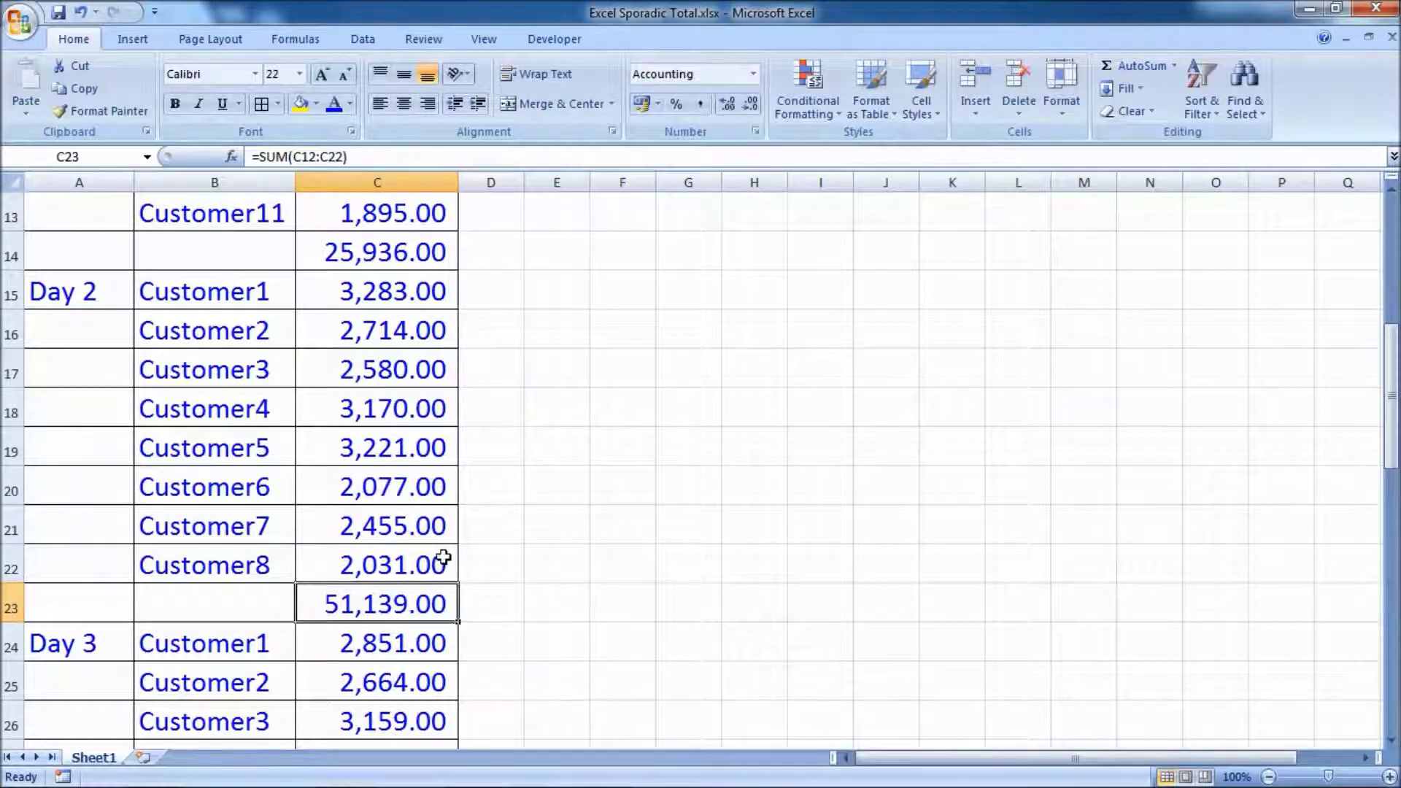
pyautogui.click(390, 156)
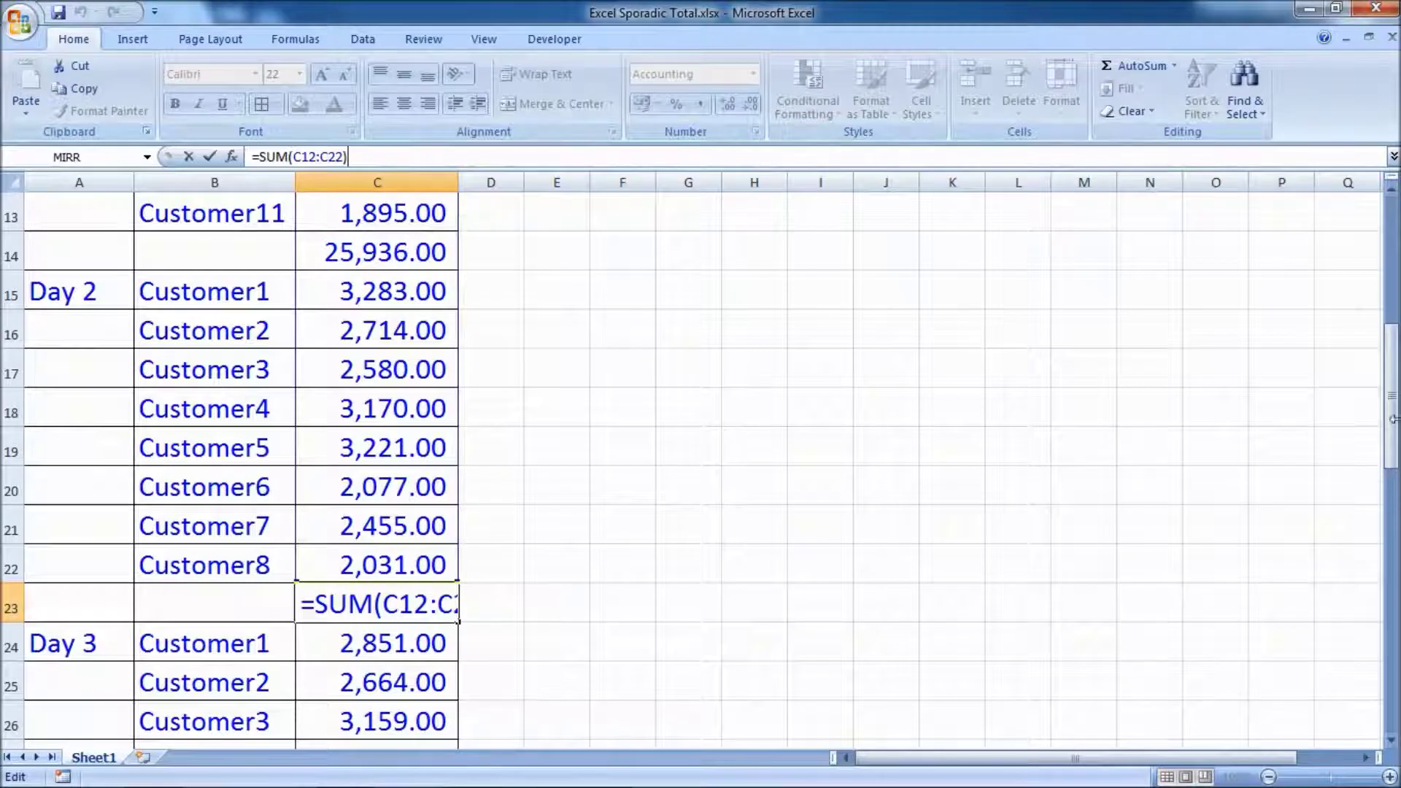
pyautogui.moveTo(1391, 412); pyautogui.dragTo(1378, 358)
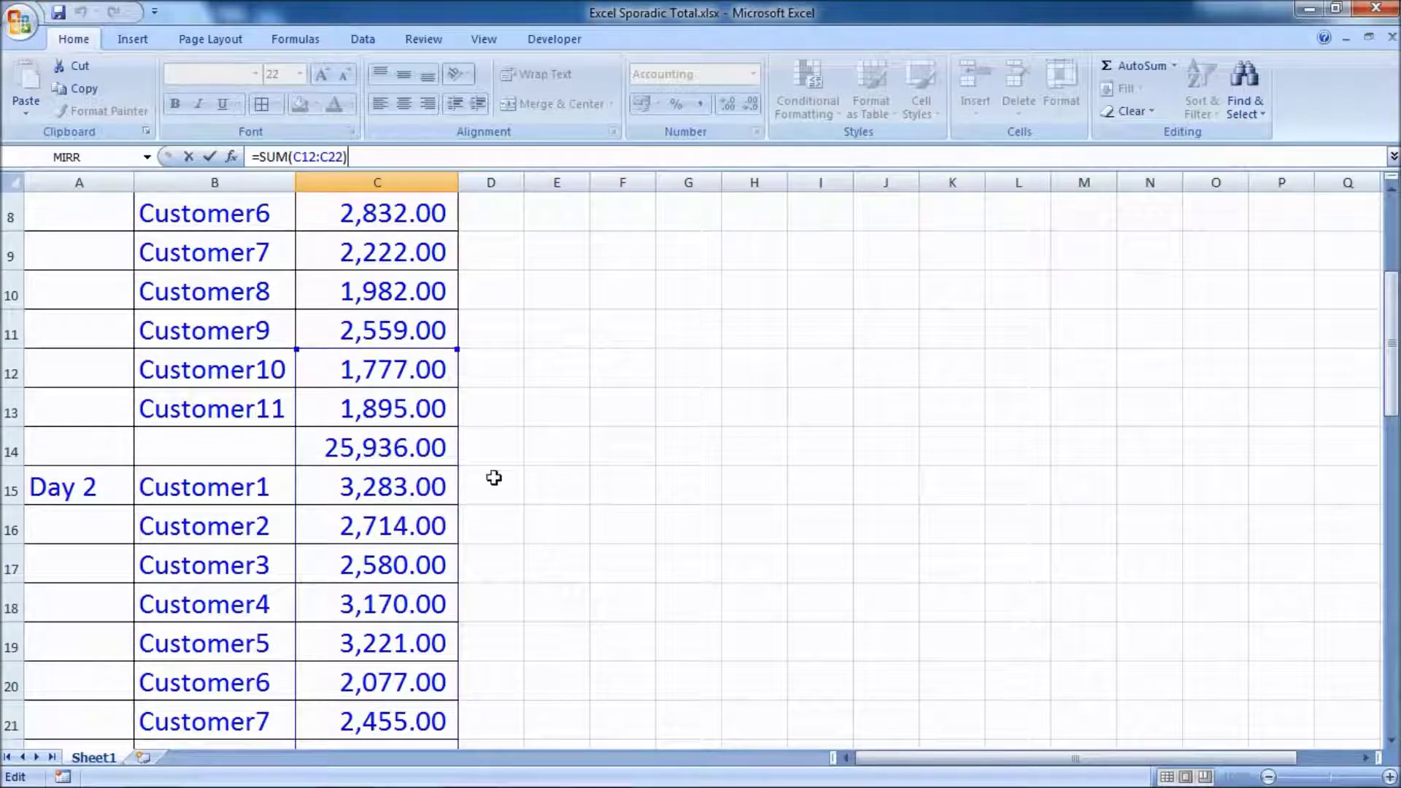
pyautogui.press('Escape')
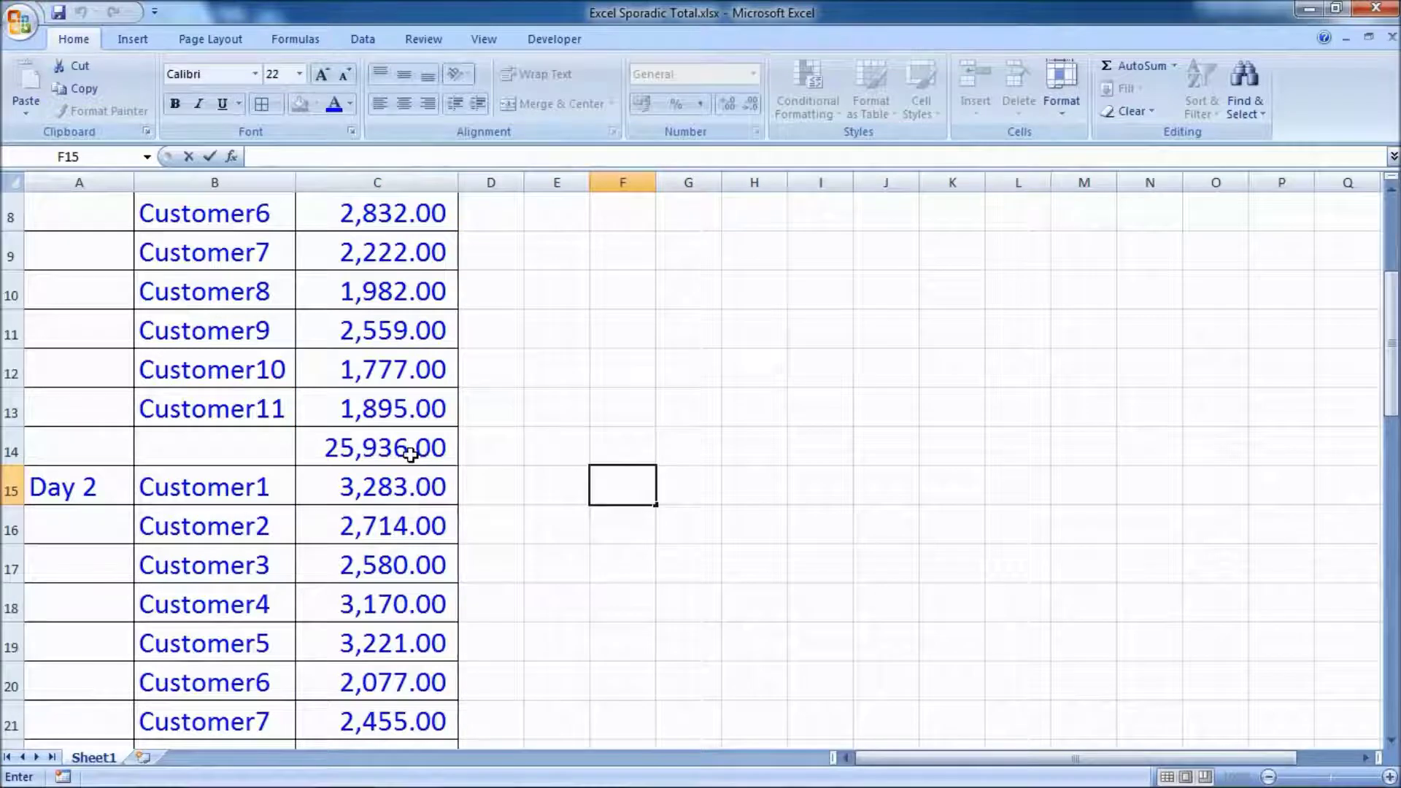
pyautogui.click(416, 453)
pyautogui.press('Delete')
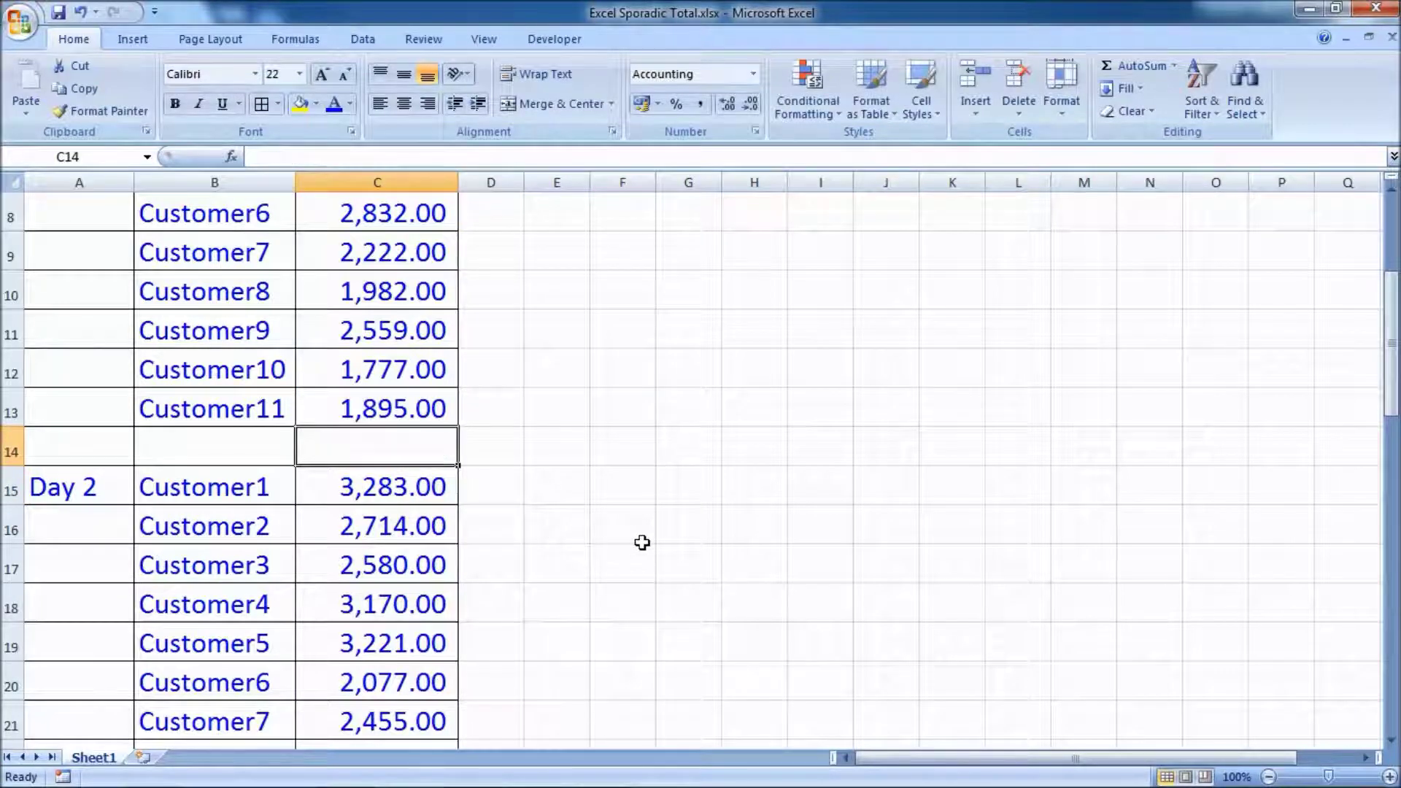
# Select the Value column range C3:C51, dragging up from C51.
pyautogui.scroll(3, 730, 577)
pyautogui.scroll(-10, 731, 577)
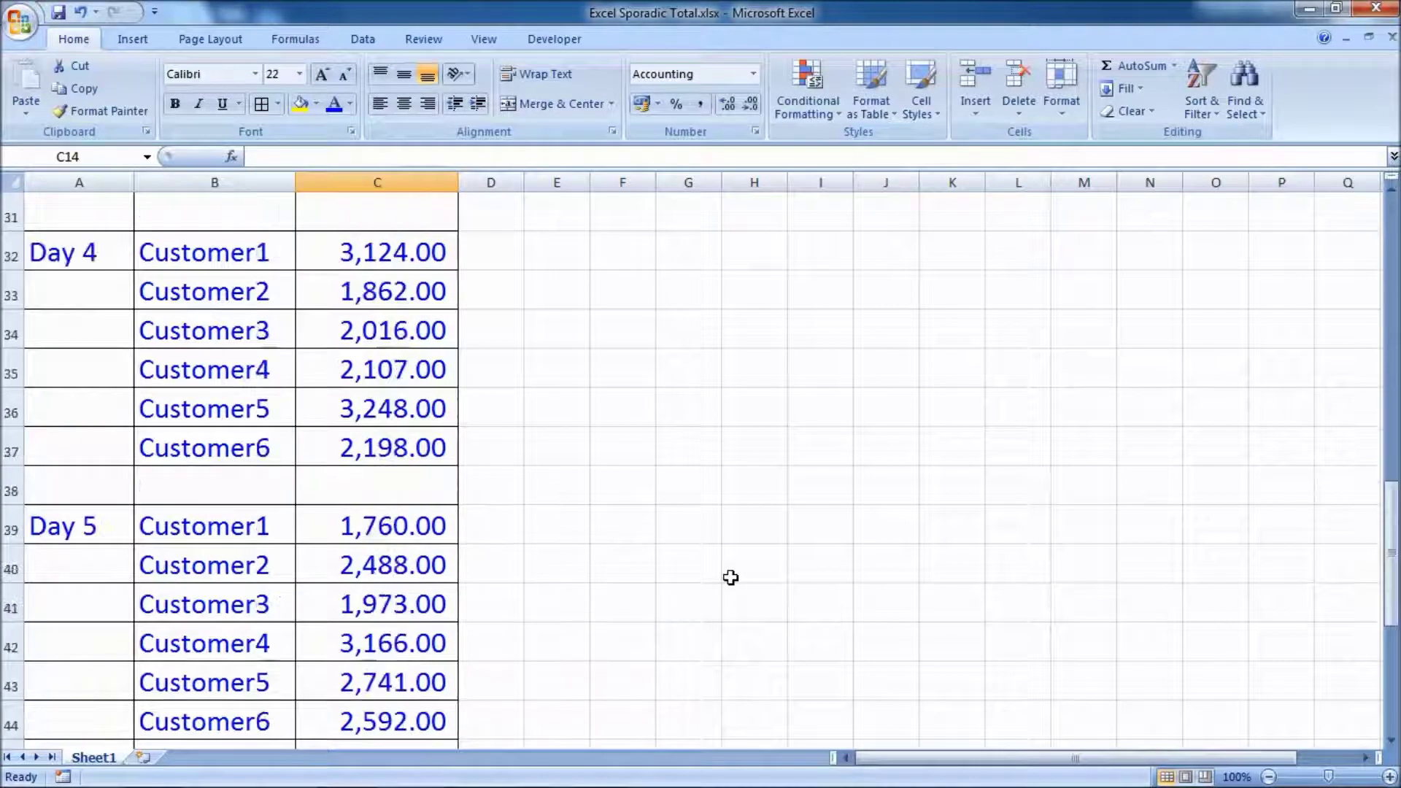
pyautogui.scroll(-4, 730, 577)
pyautogui.scroll(-1, 730, 577)
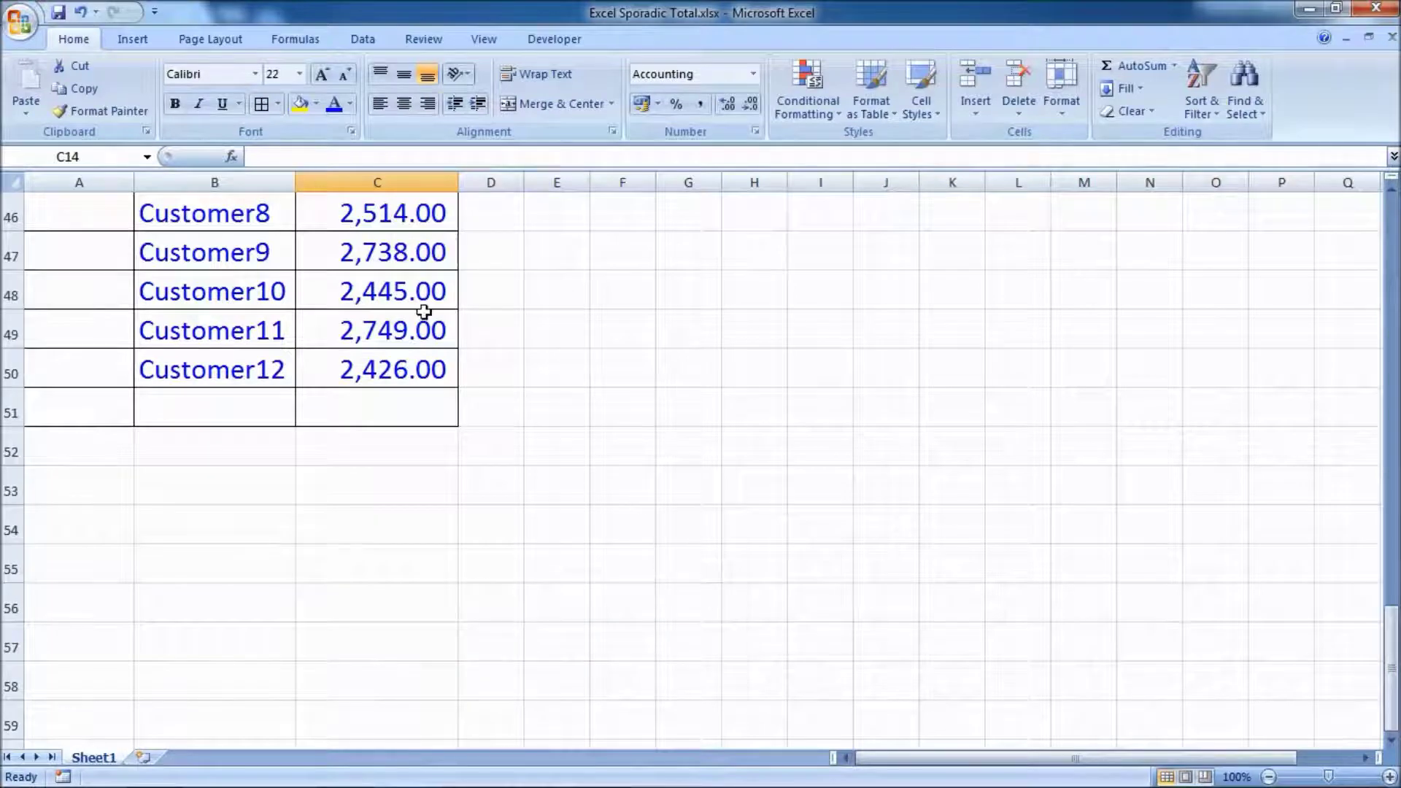
pyautogui.moveTo(398, 404); pyautogui.dragTo(390, 11)
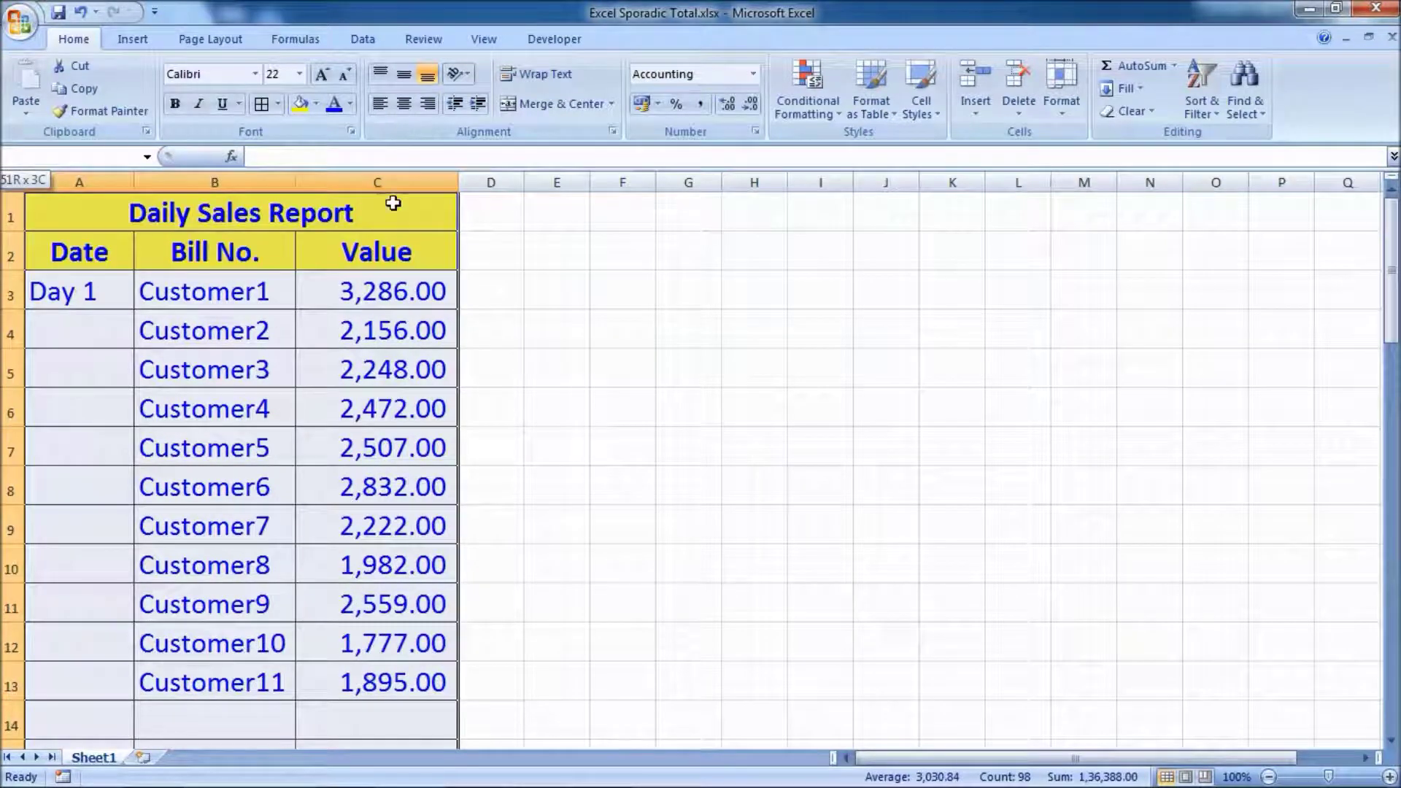
pyautogui.moveTo(391, 105); pyautogui.dragTo(388, 283)
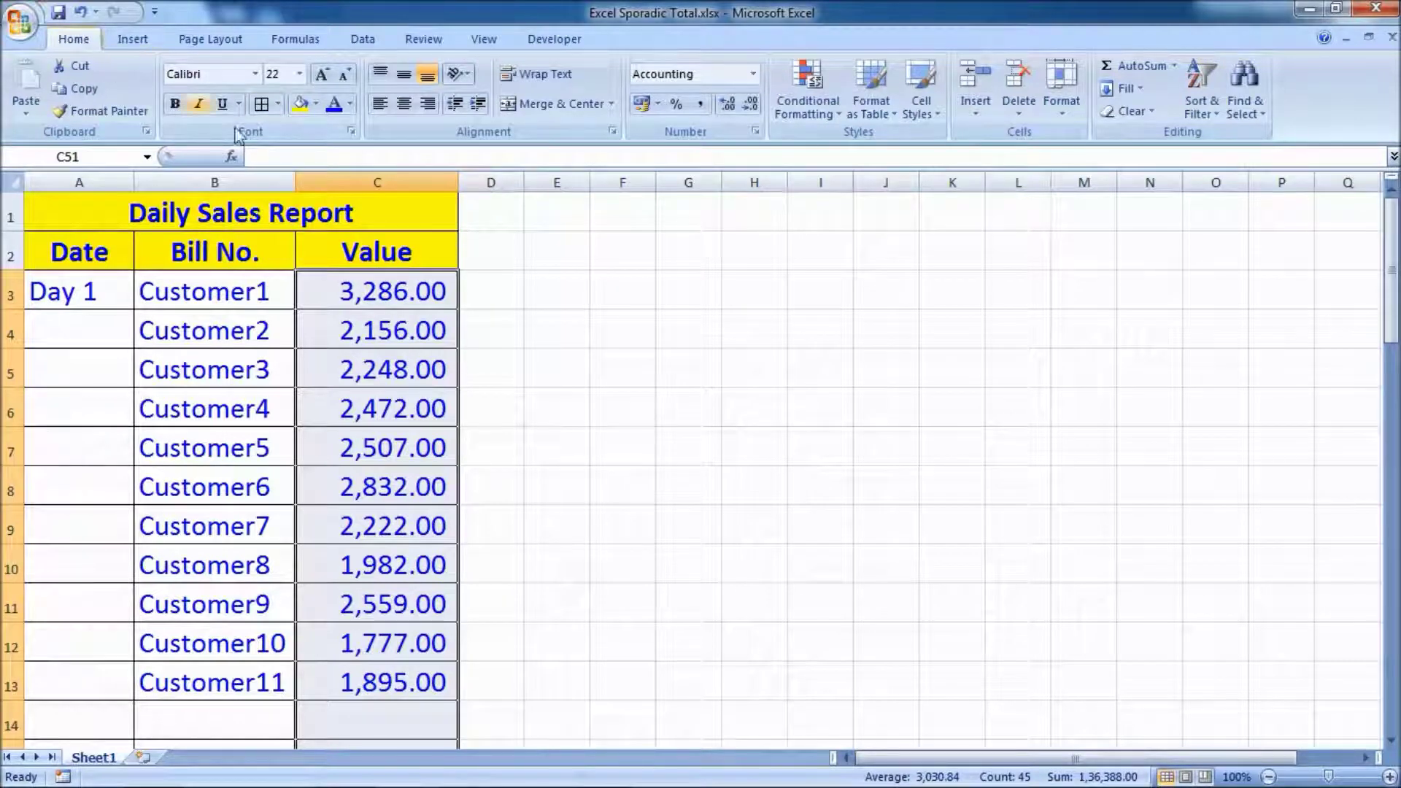
# Use Go To Special with Constants to narrow C3:C51 to its 44 filled cells.
pyautogui.click(1241, 120)
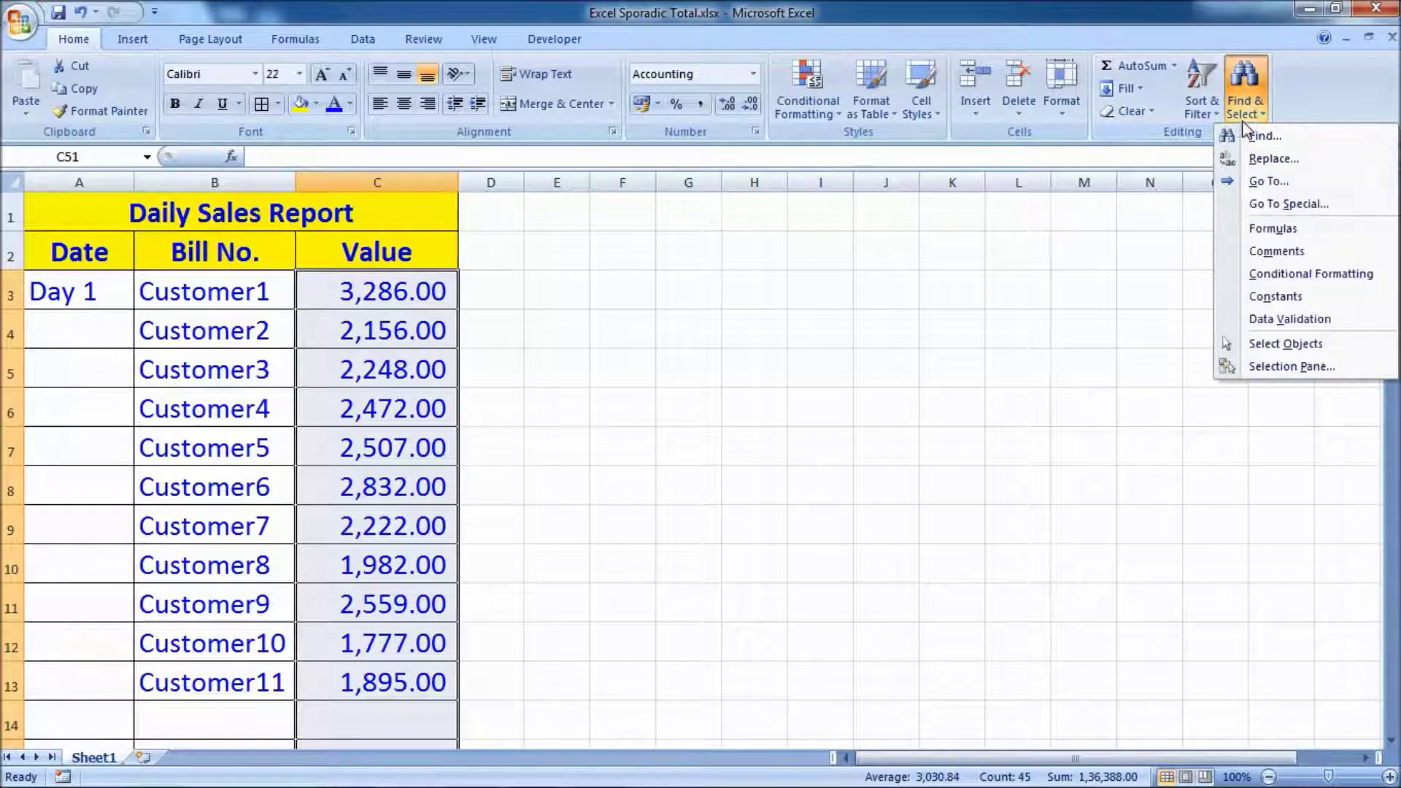
pyautogui.click(1278, 205)
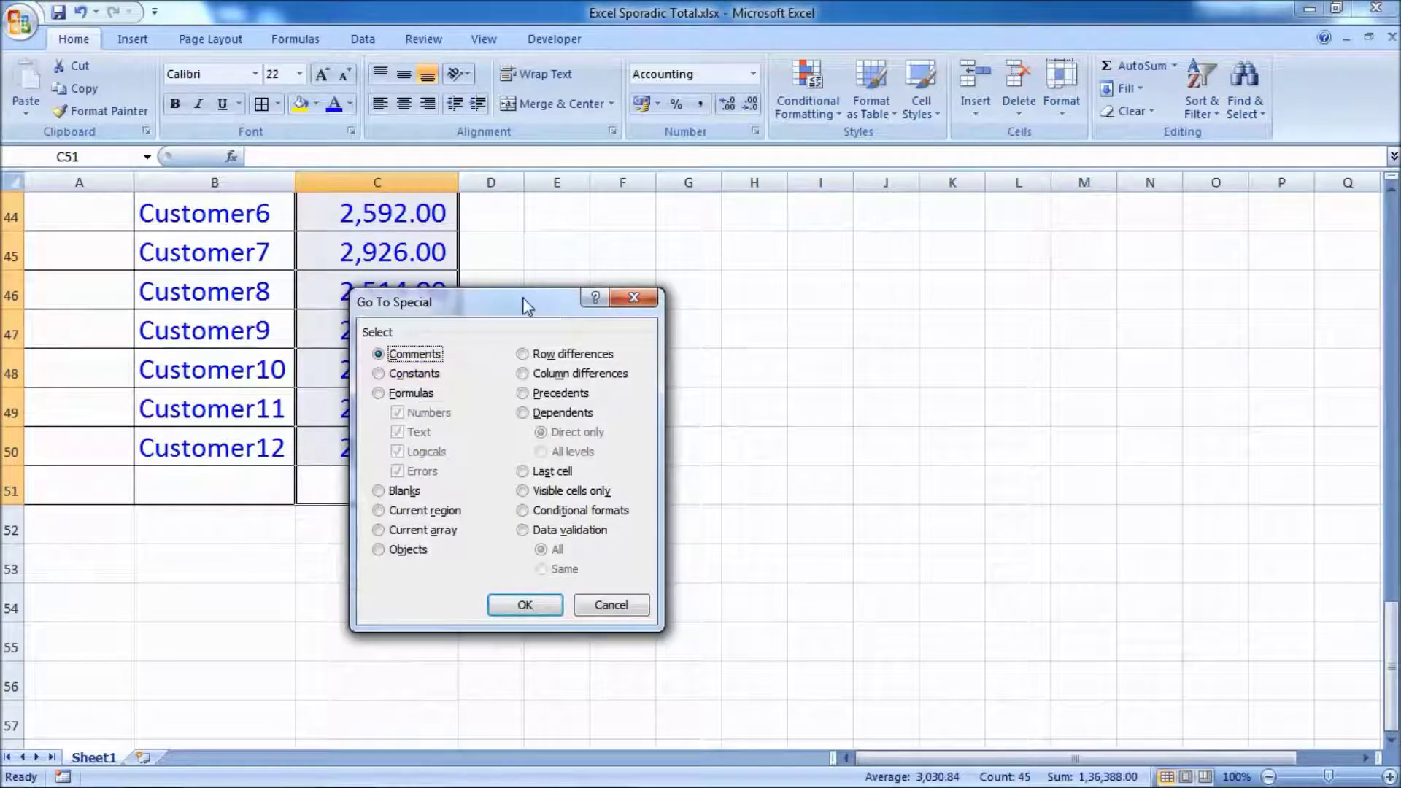
pyautogui.moveTo(528, 305); pyautogui.dragTo(904, 337)
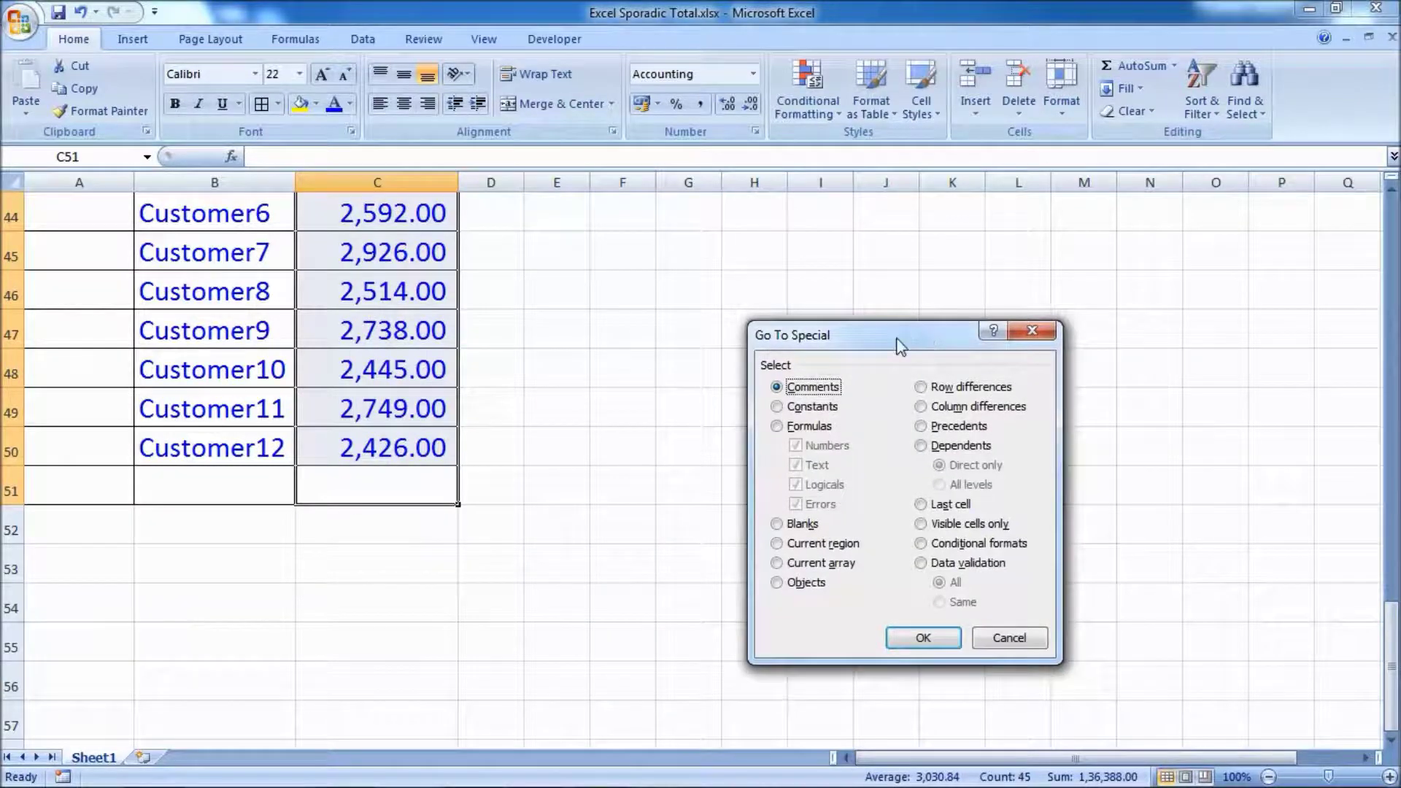
pyautogui.click(778, 407)
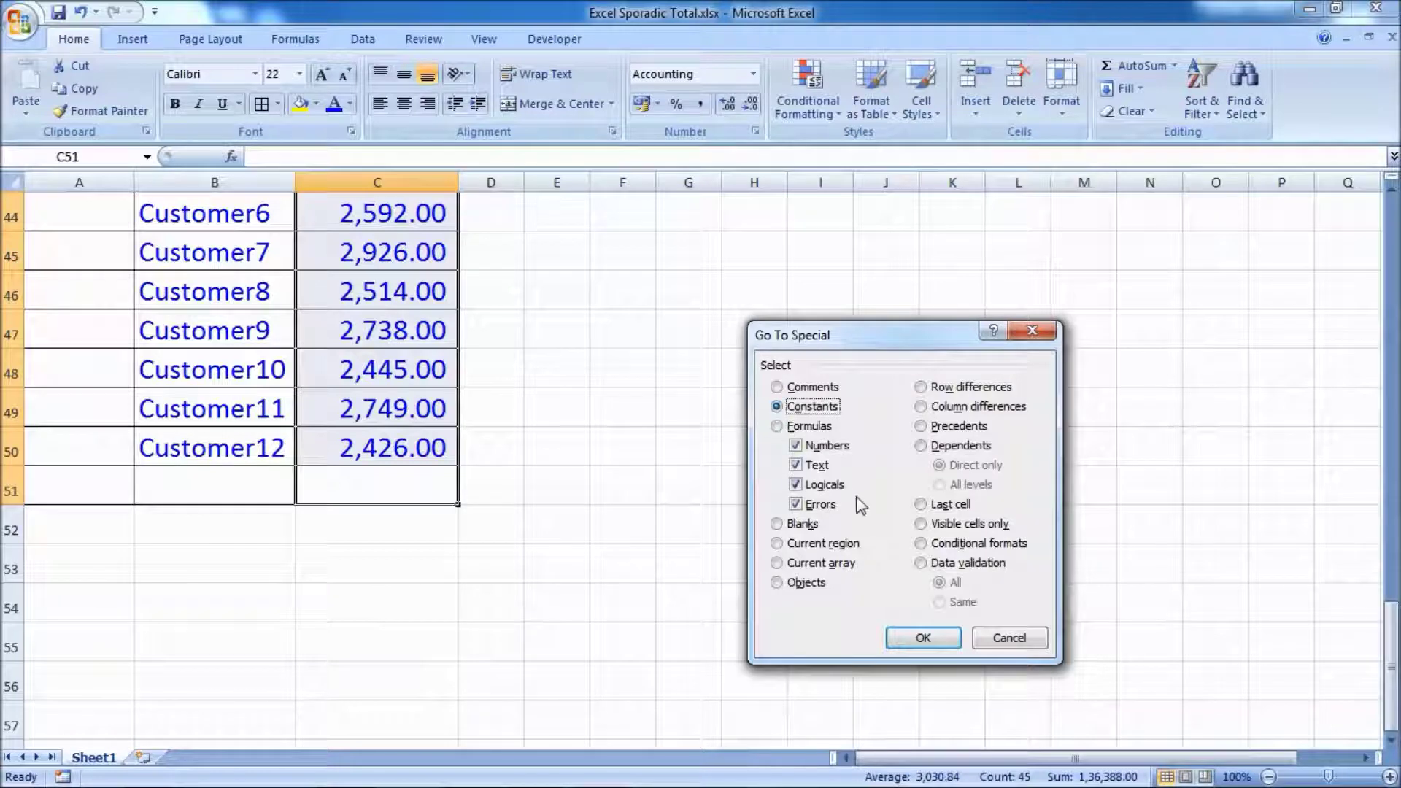
pyautogui.click(923, 640)
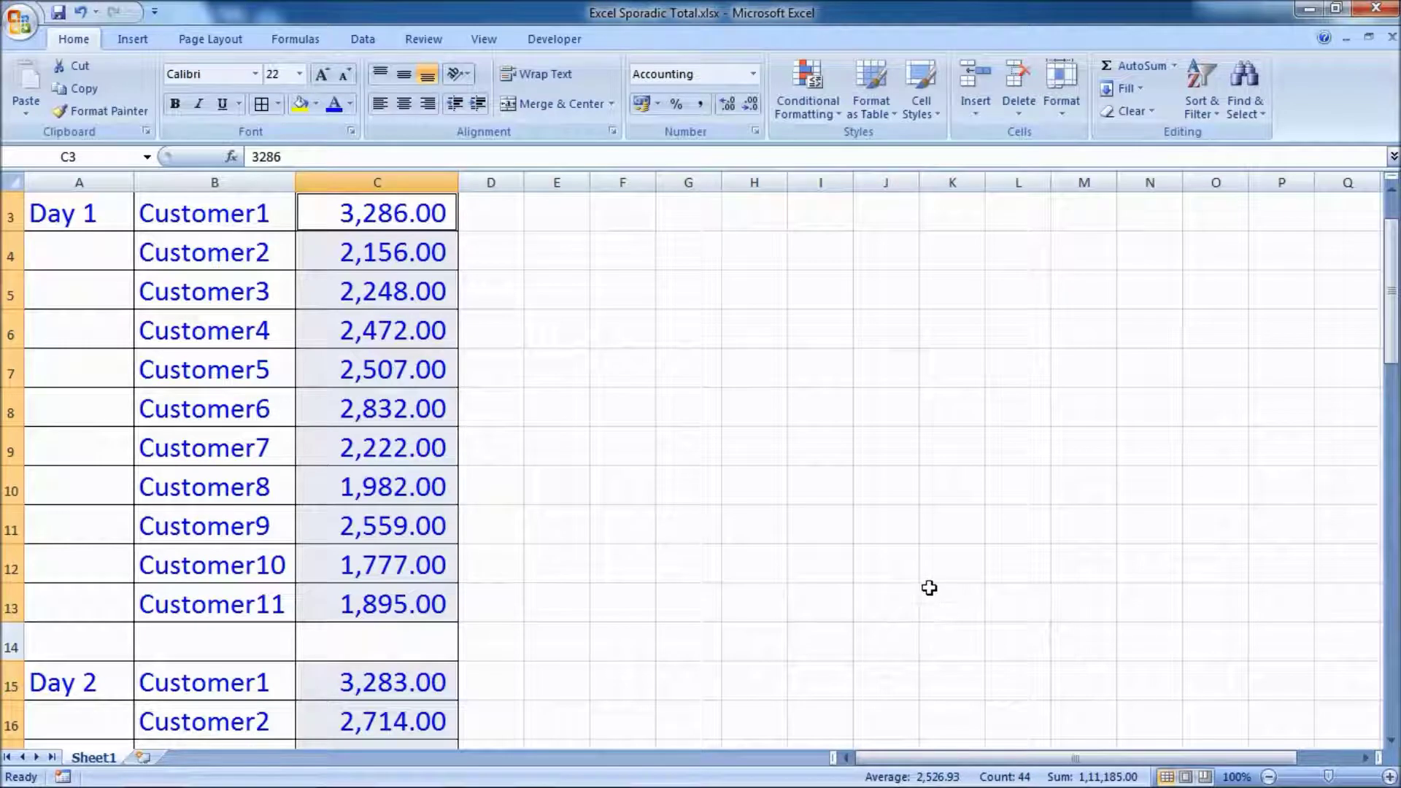
pyautogui.scroll(1, 938, 561)
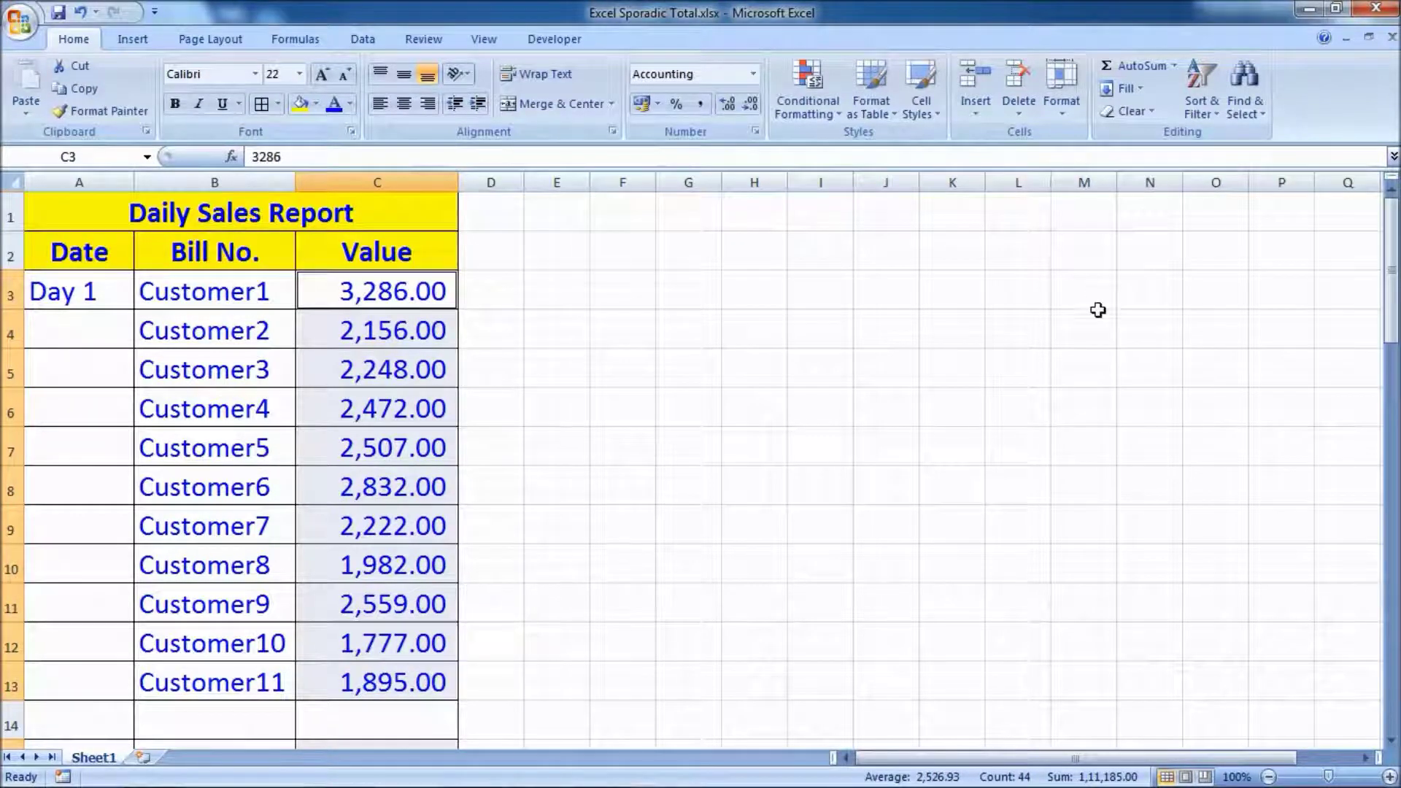
pyautogui.click(1121, 73)
pyautogui.scroll(-1, 1035, 256)
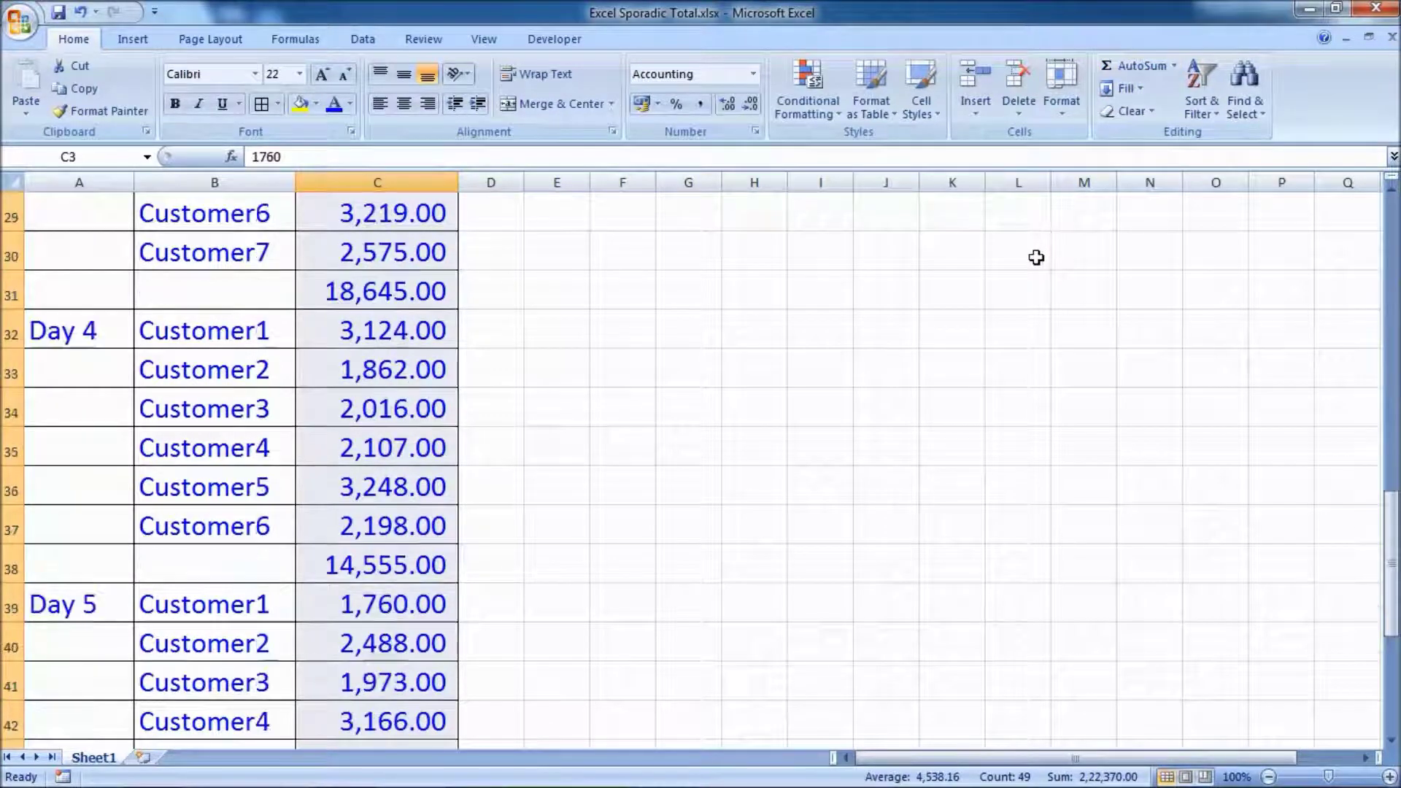
pyautogui.scroll(-3, 1035, 256)
pyautogui.scroll(-1, 1036, 258)
pyautogui.scroll(-1, 1037, 257)
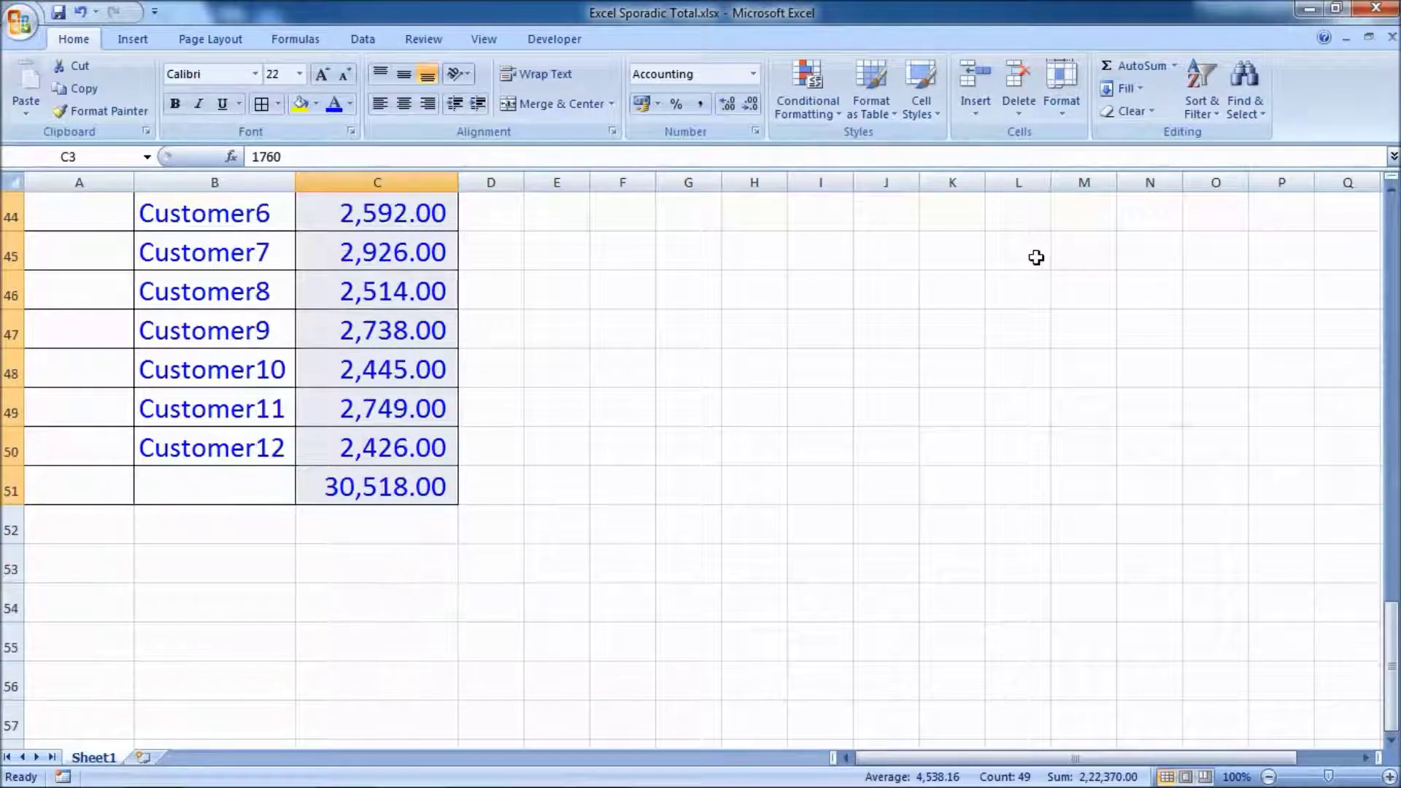
pyautogui.click(957, 330)
pyautogui.scroll(3, 893, 374)
pyautogui.scroll(2, 893, 374)
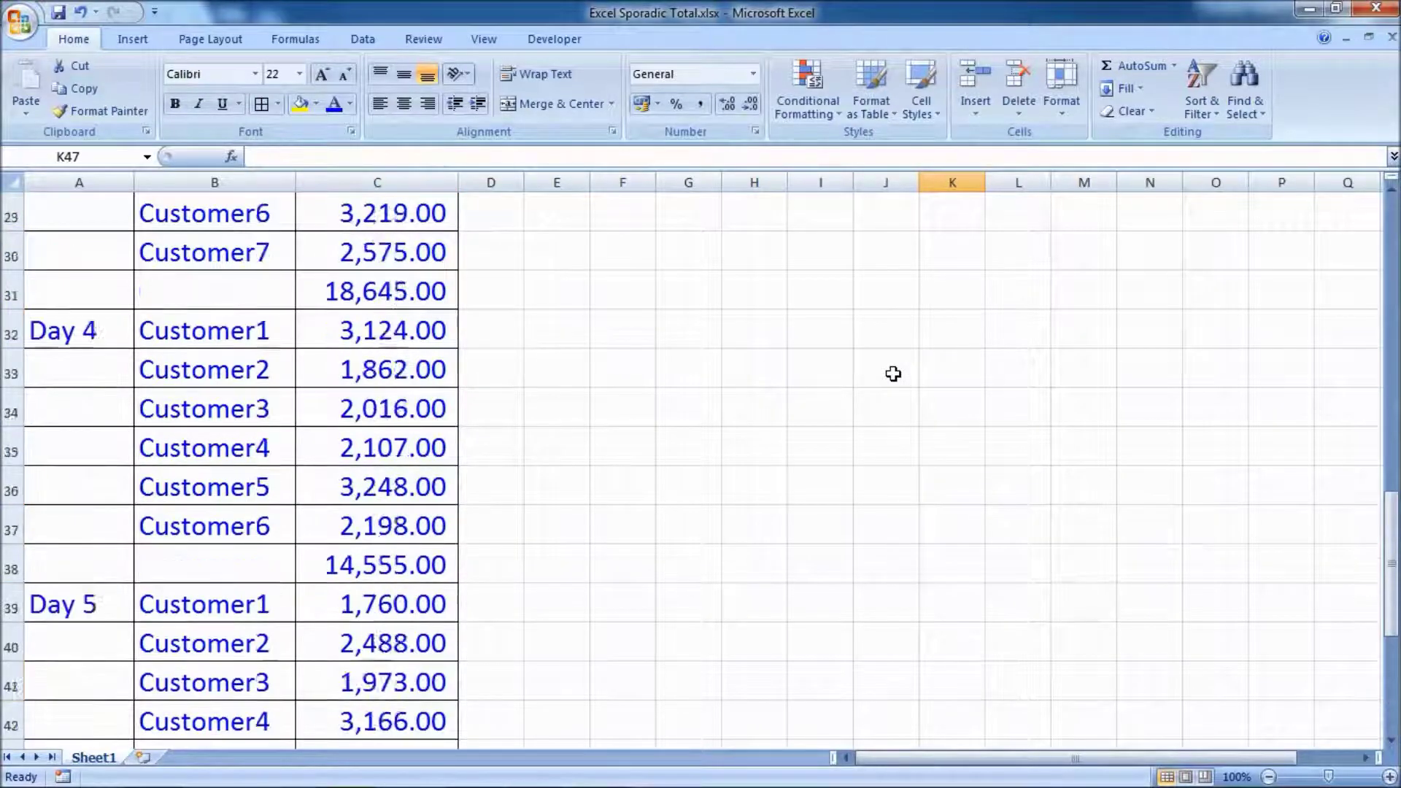
pyautogui.scroll(4, 893, 374)
pyautogui.scroll(3, 893, 374)
pyautogui.scroll(3, 893, 373)
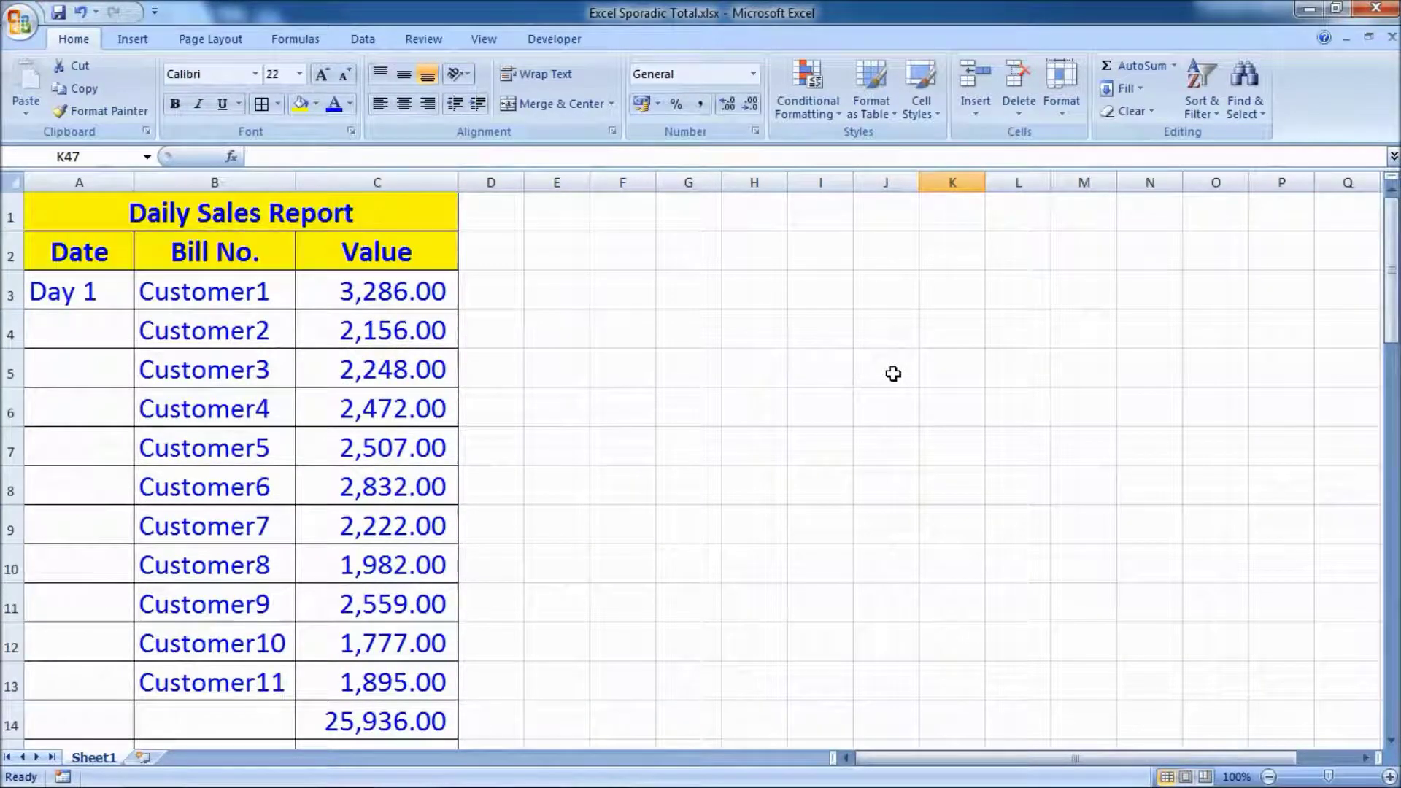
pyautogui.scroll(-1, 893, 373)
pyautogui.scroll(-3, 893, 373)
pyautogui.scroll(-3, 893, 373)
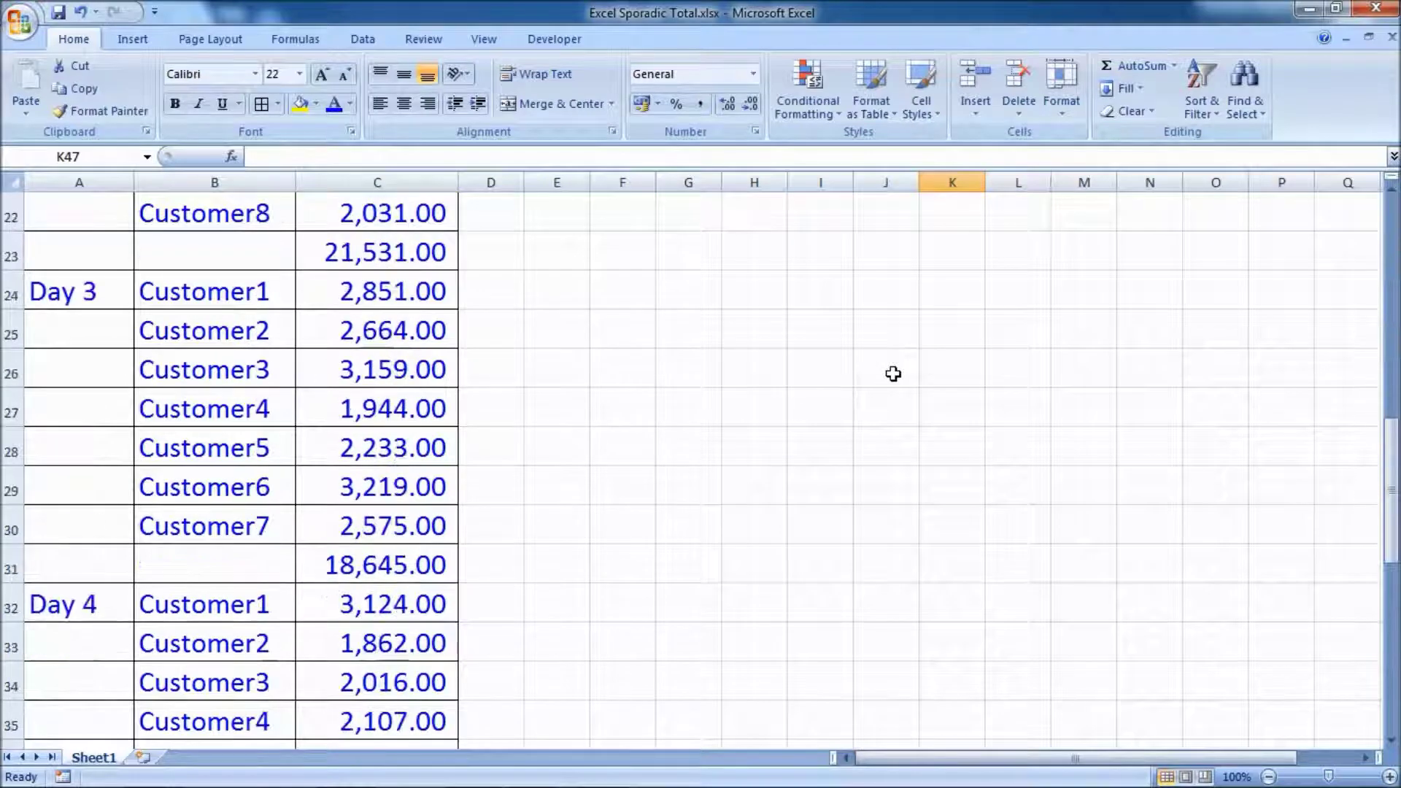
pyautogui.scroll(-1, 893, 374)
pyautogui.scroll(-5, 893, 373)
pyautogui.scroll(-2, 893, 374)
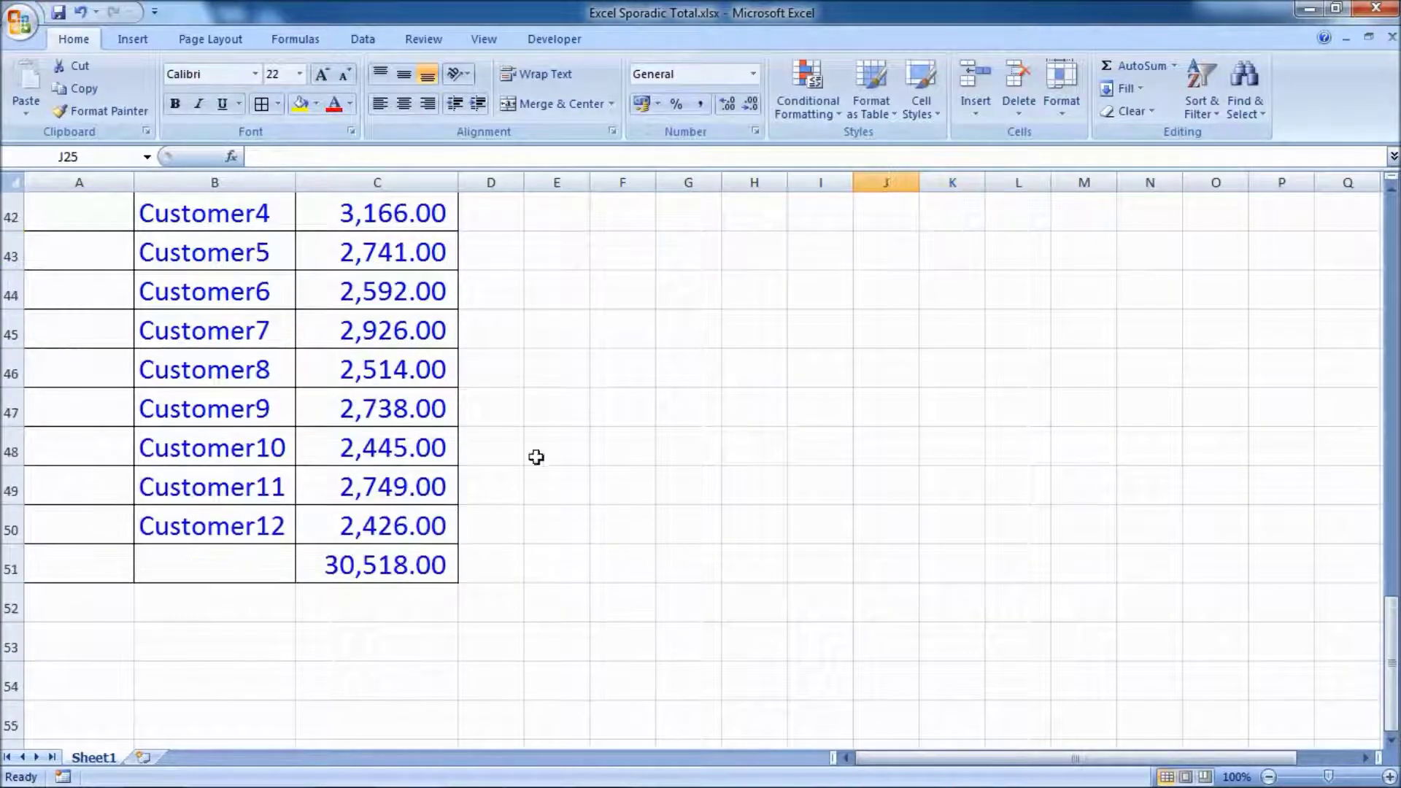
pyautogui.click(411, 560)
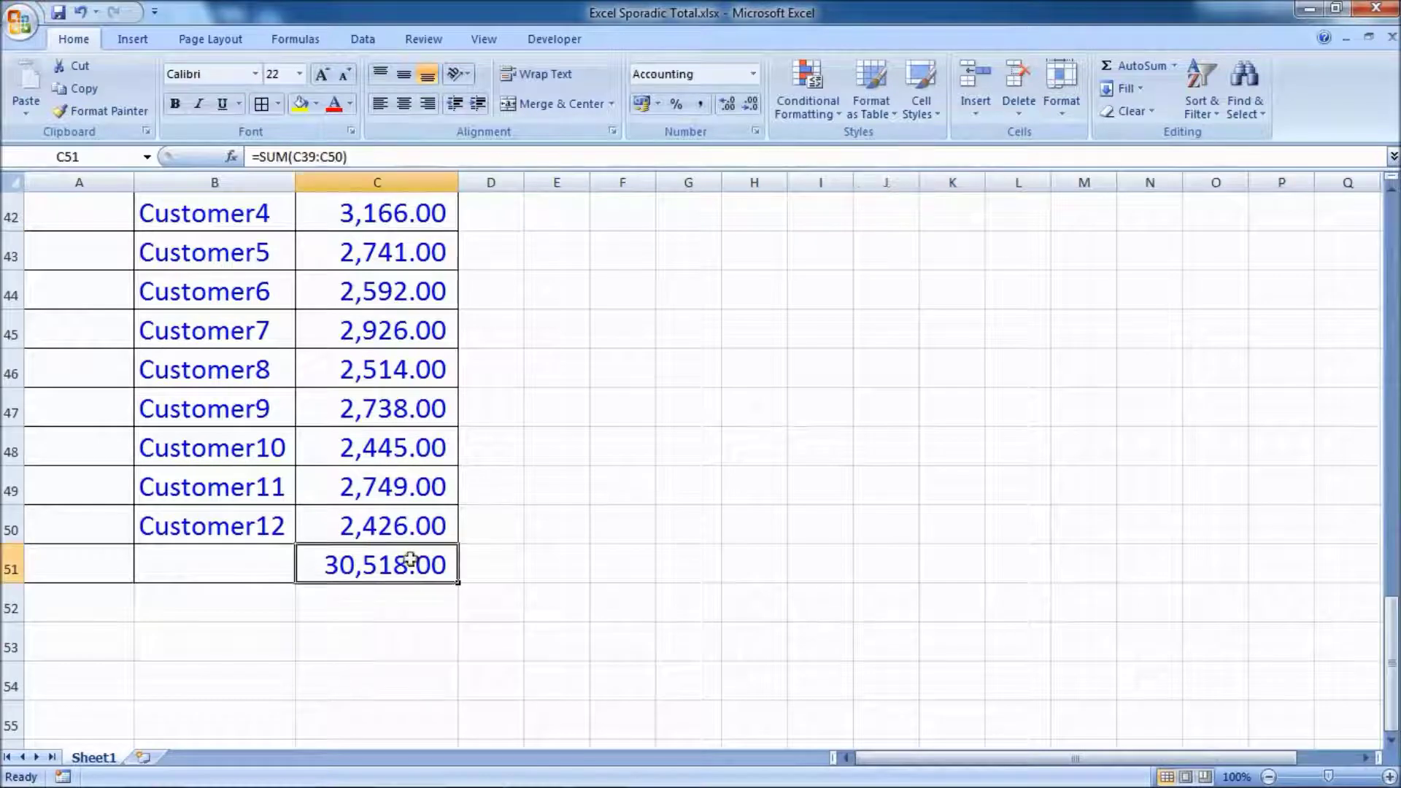
# Select column C up from C51 and use Go To Special > Formulas to pick the five subtotals.
pyautogui.click(572, 551)
pyautogui.moveTo(387, 572)
pyautogui.mouseDown()
pyautogui.moveTo(379, 158)
pyautogui.moveTo(372, 285)
pyautogui.mouseUp()
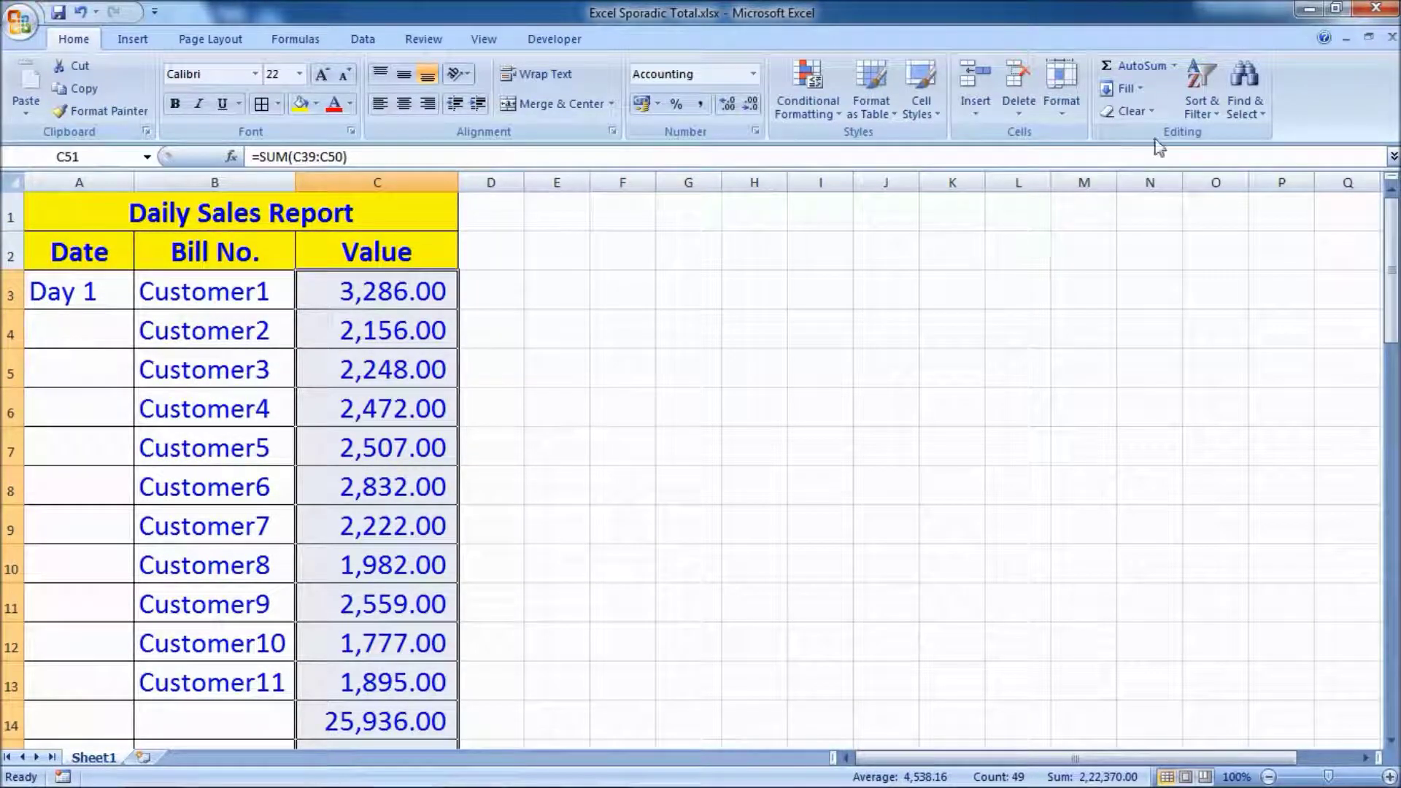
pyautogui.click(1249, 118)
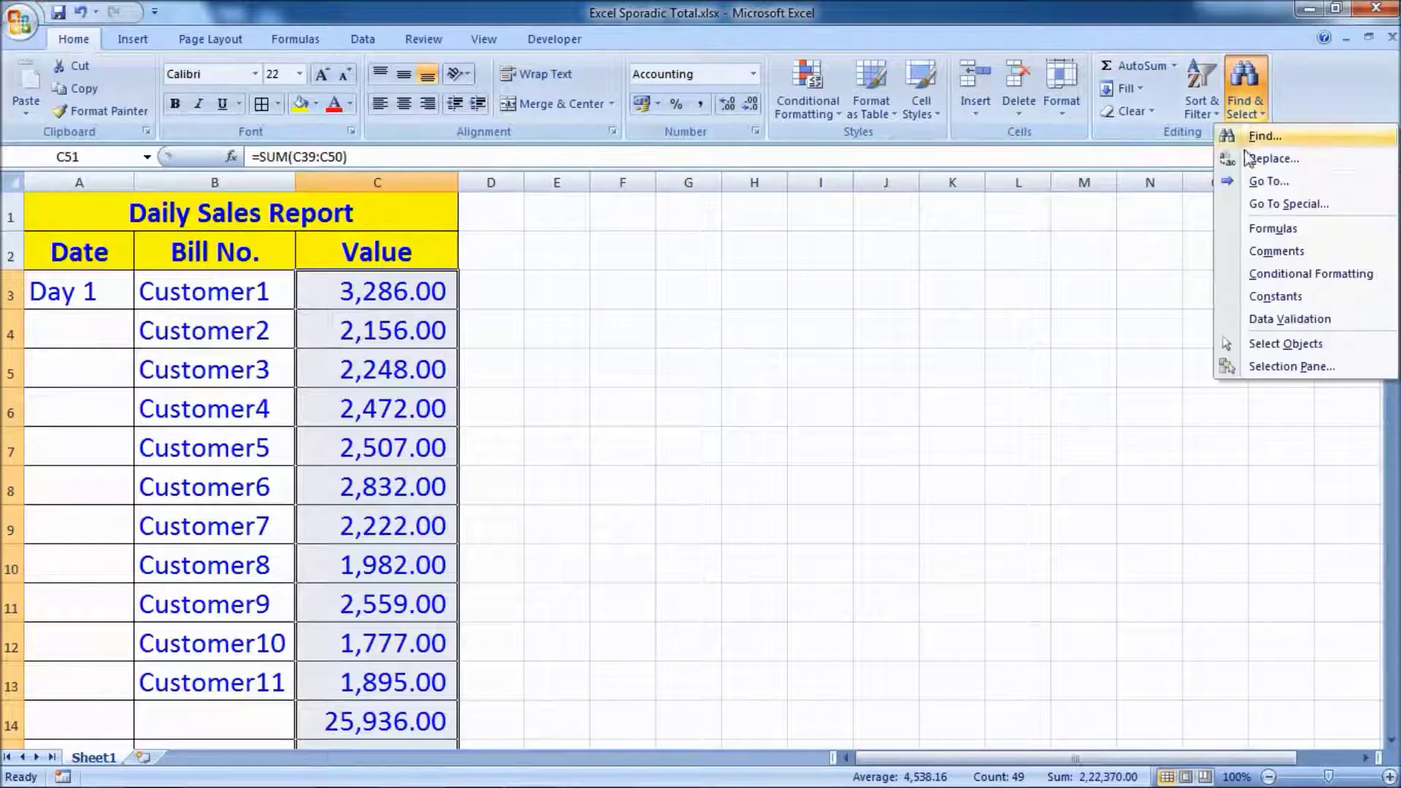
pyautogui.click(1276, 205)
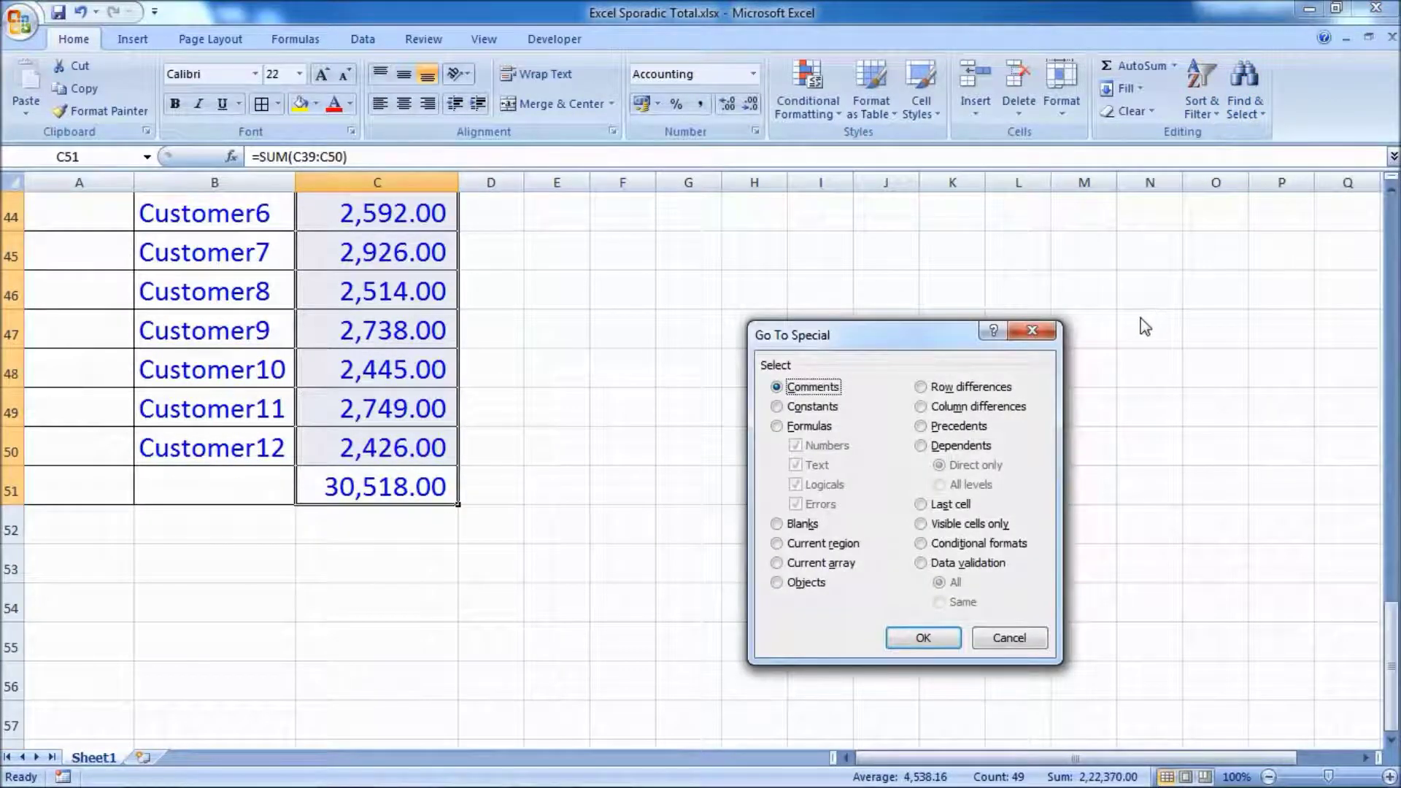
pyautogui.click(780, 427)
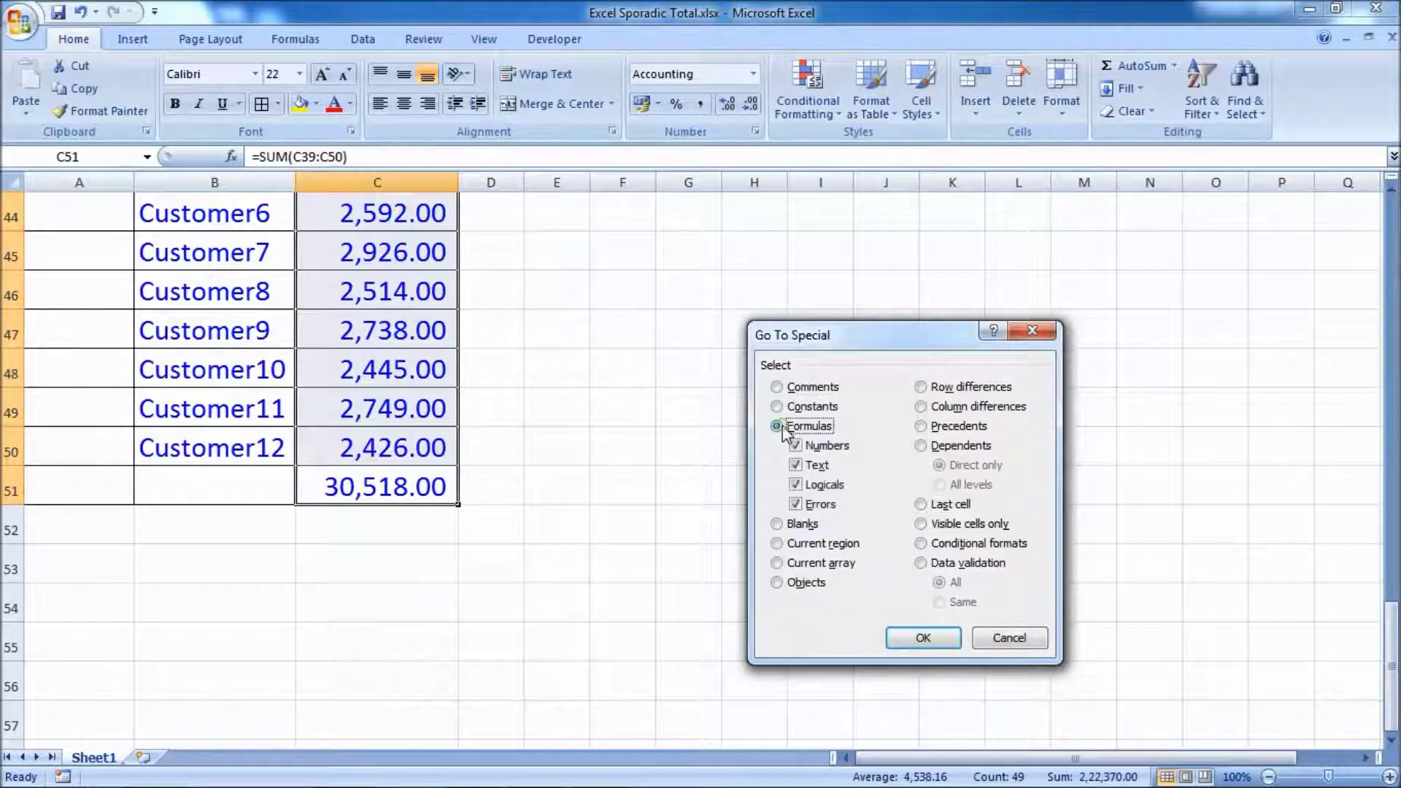
pyautogui.click(920, 638)
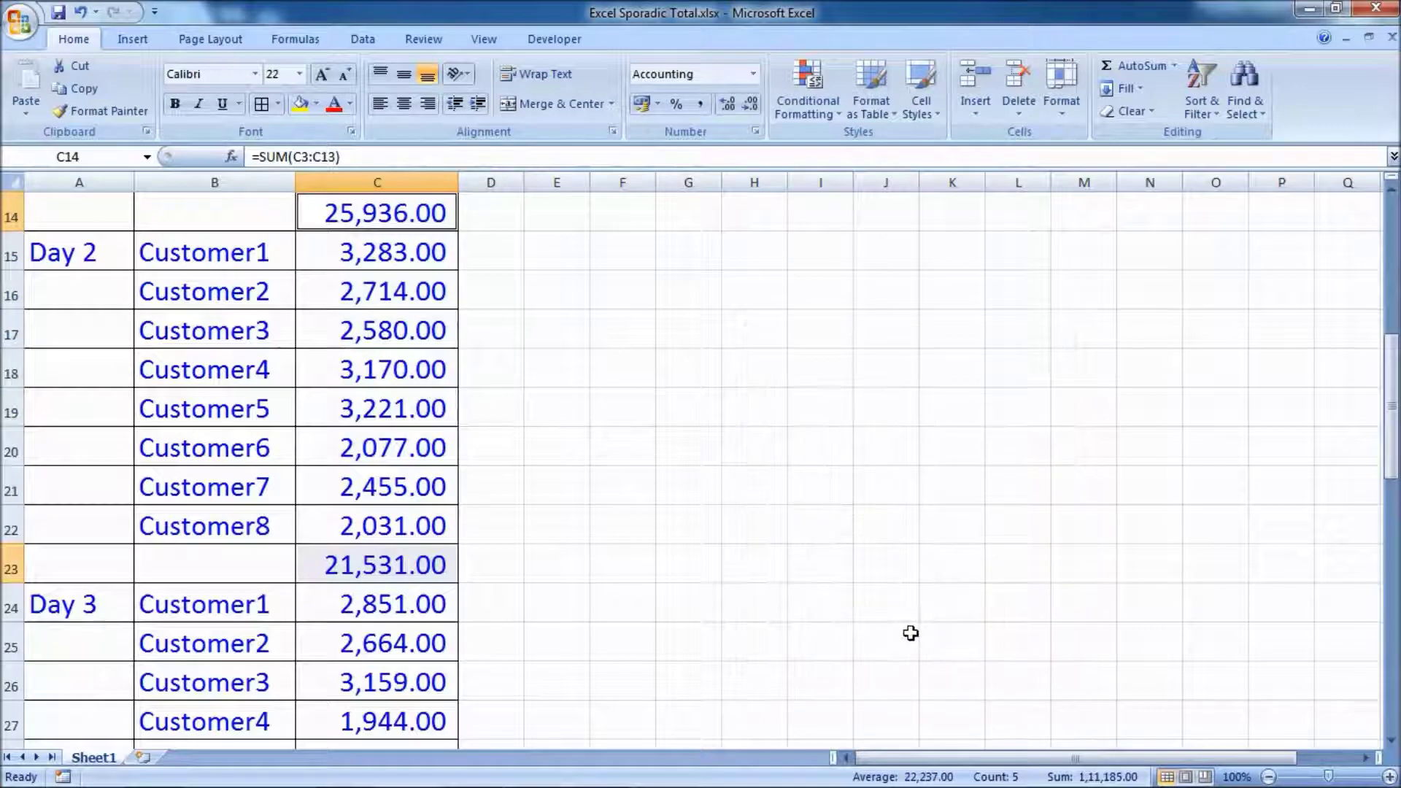
# Give the selected subtotal cells a red font color.
pyautogui.scroll(3, 910, 632)
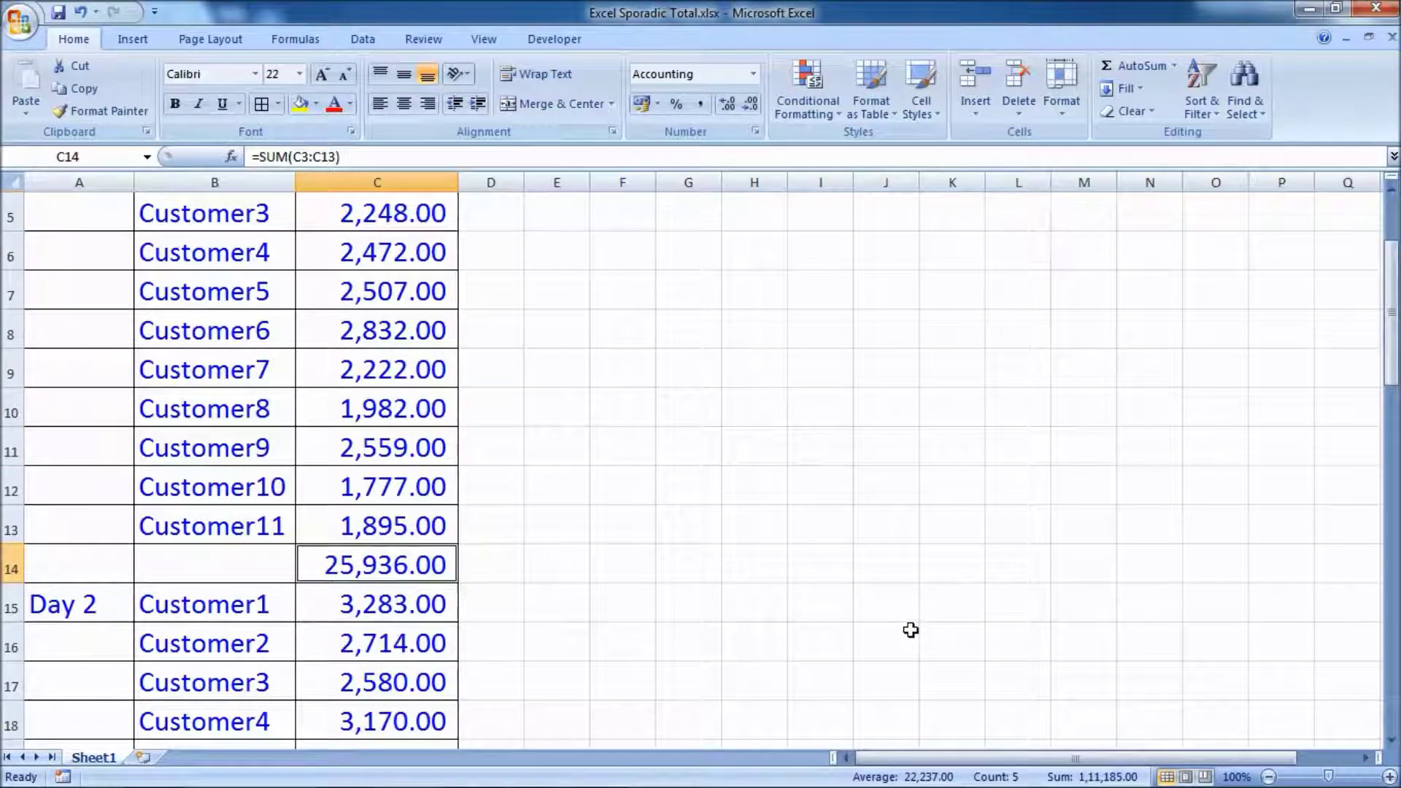
pyautogui.scroll(2, 911, 631)
pyautogui.scroll(-4, 910, 628)
pyautogui.scroll(-2, 910, 629)
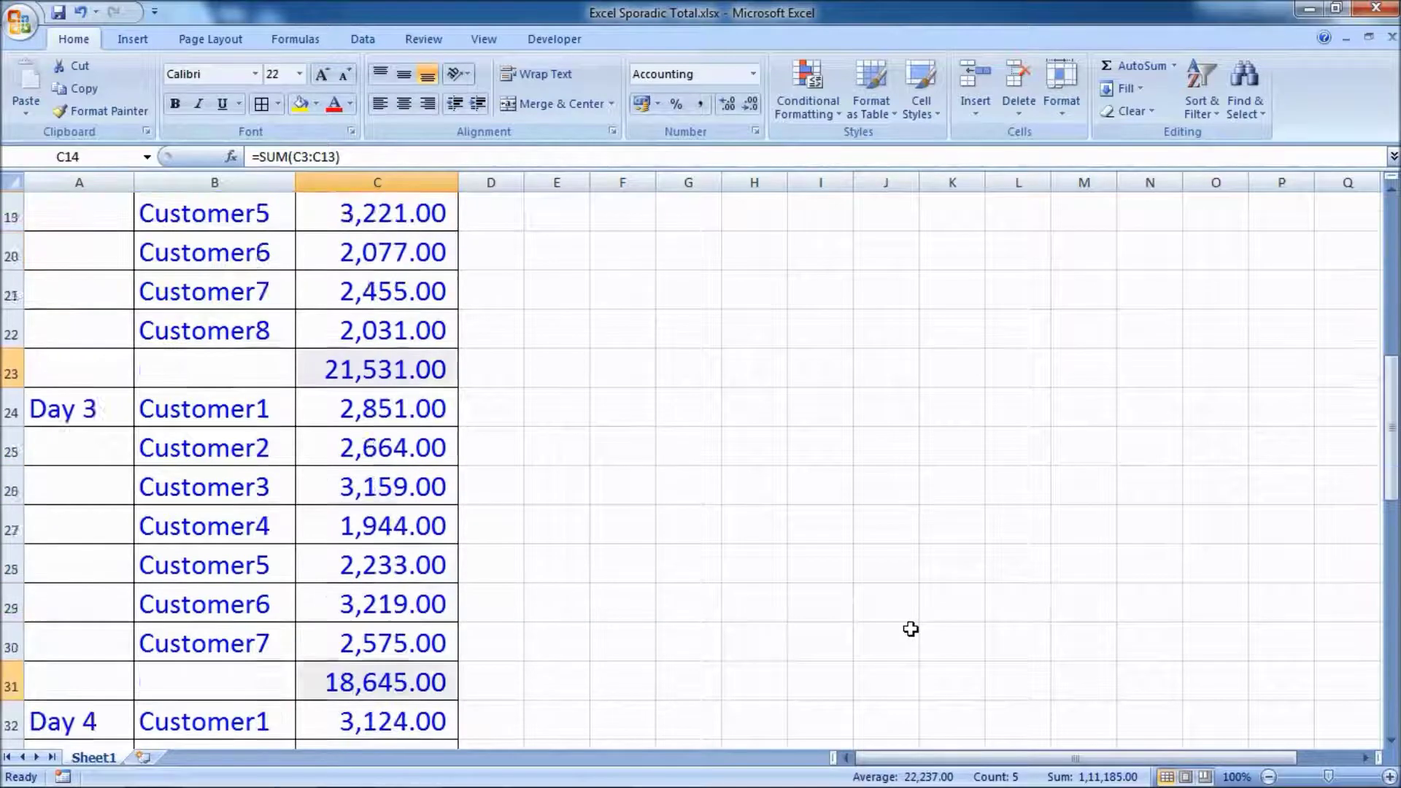
pyautogui.scroll(-1, 910, 629)
pyautogui.scroll(-4, 910, 629)
pyautogui.scroll(-3, 911, 629)
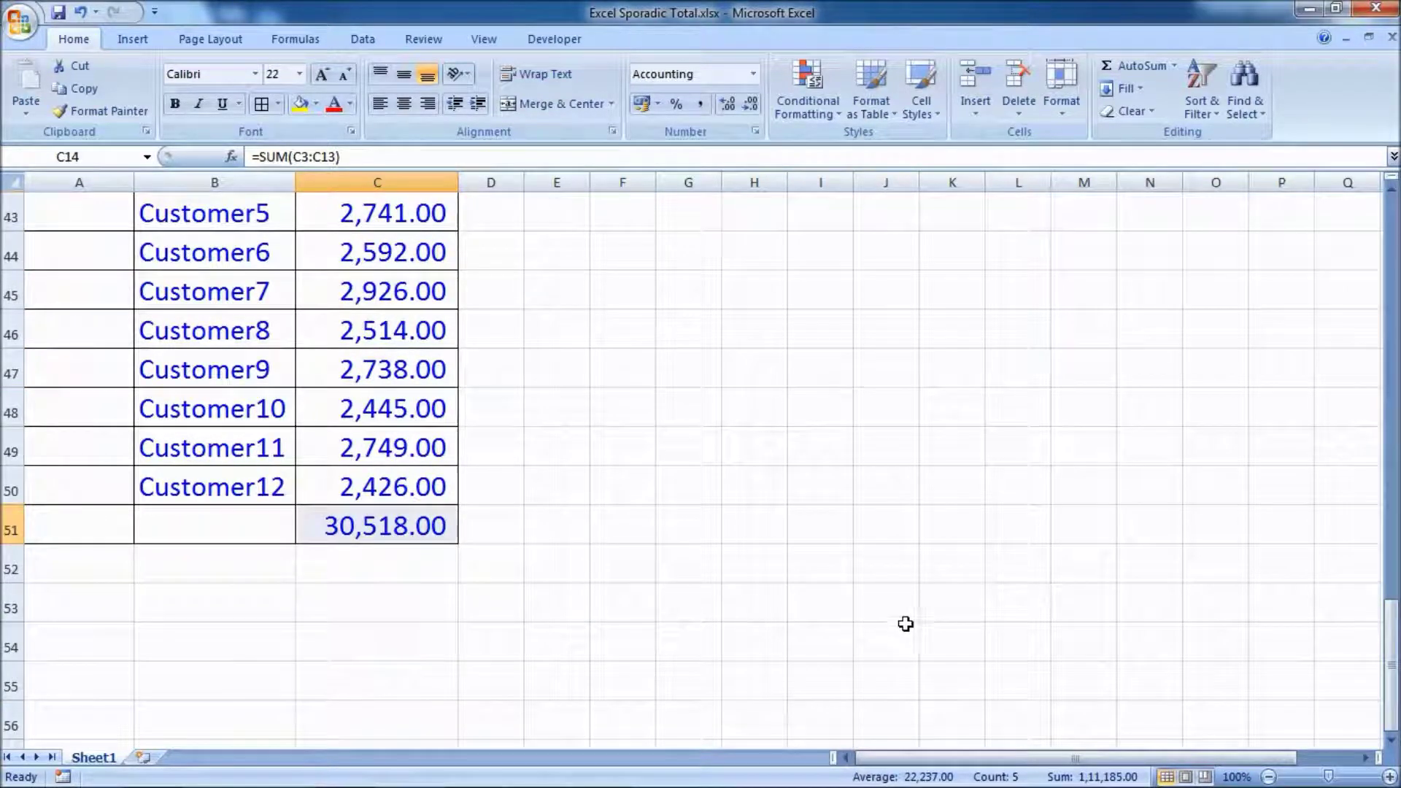
pyautogui.click(332, 107)
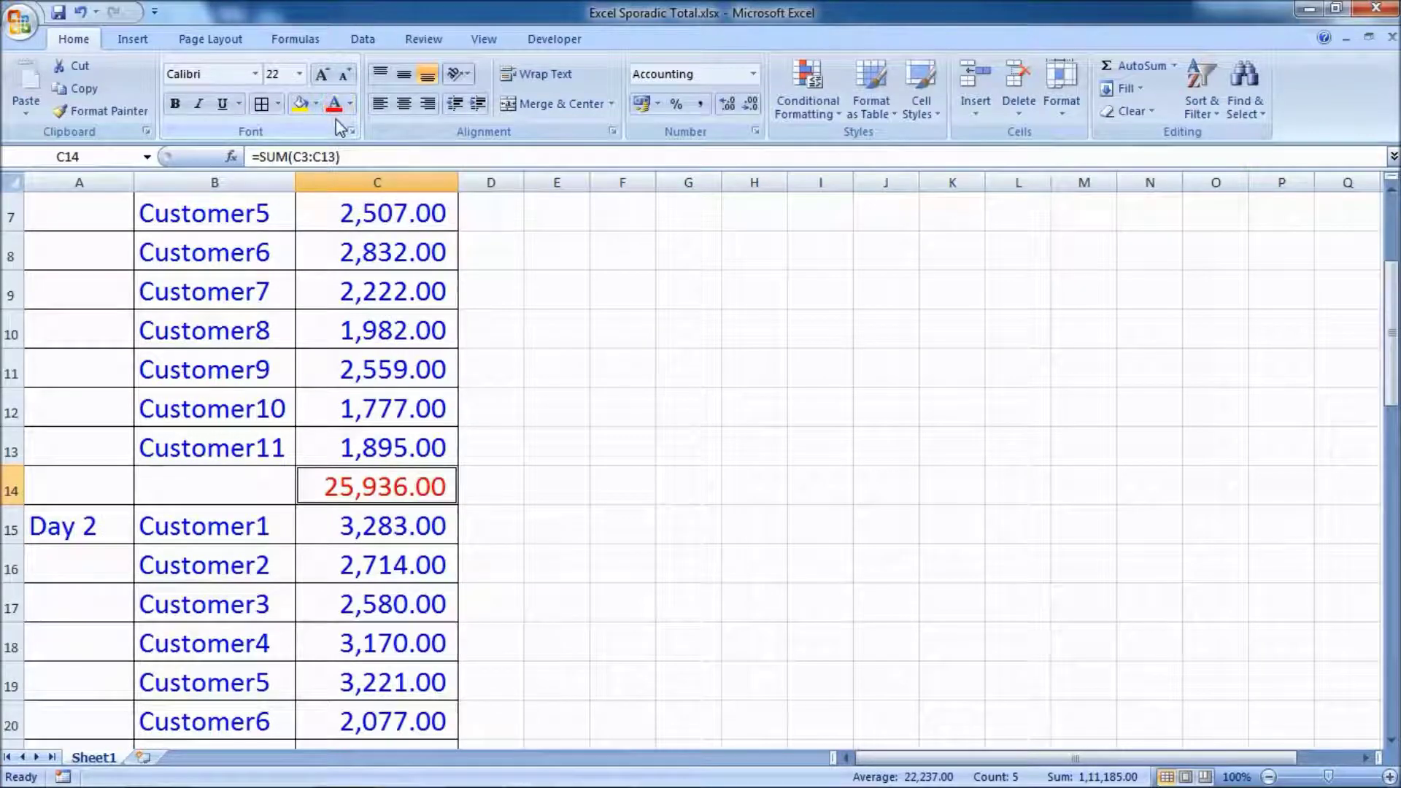
# Fill the selected subtotal cells with yellow.
pyautogui.scroll(-2, 333, 156)
pyautogui.scroll(-3, 332, 157)
pyautogui.scroll(-2, 332, 156)
pyautogui.scroll(-1, 333, 157)
pyautogui.scroll(-3, 333, 157)
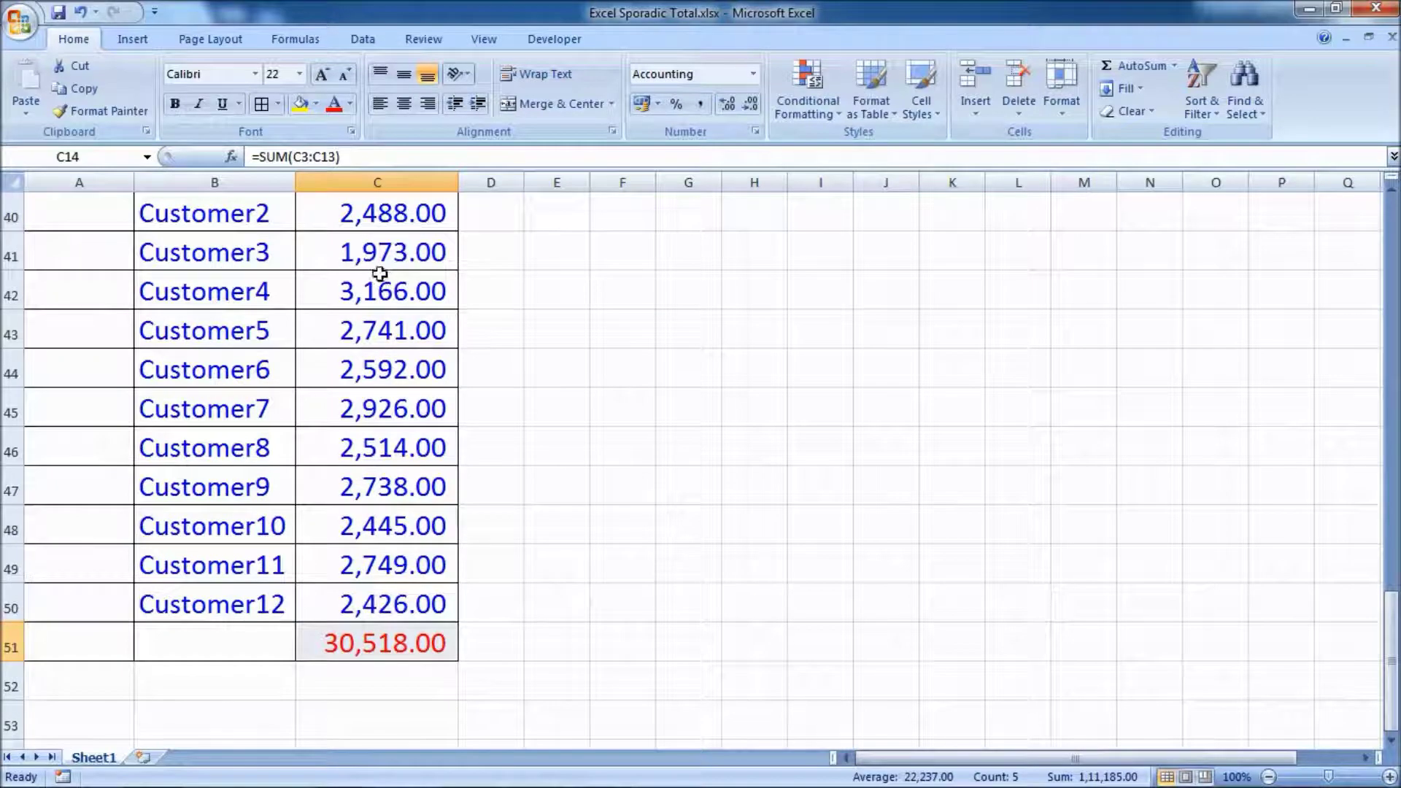
pyautogui.click(299, 104)
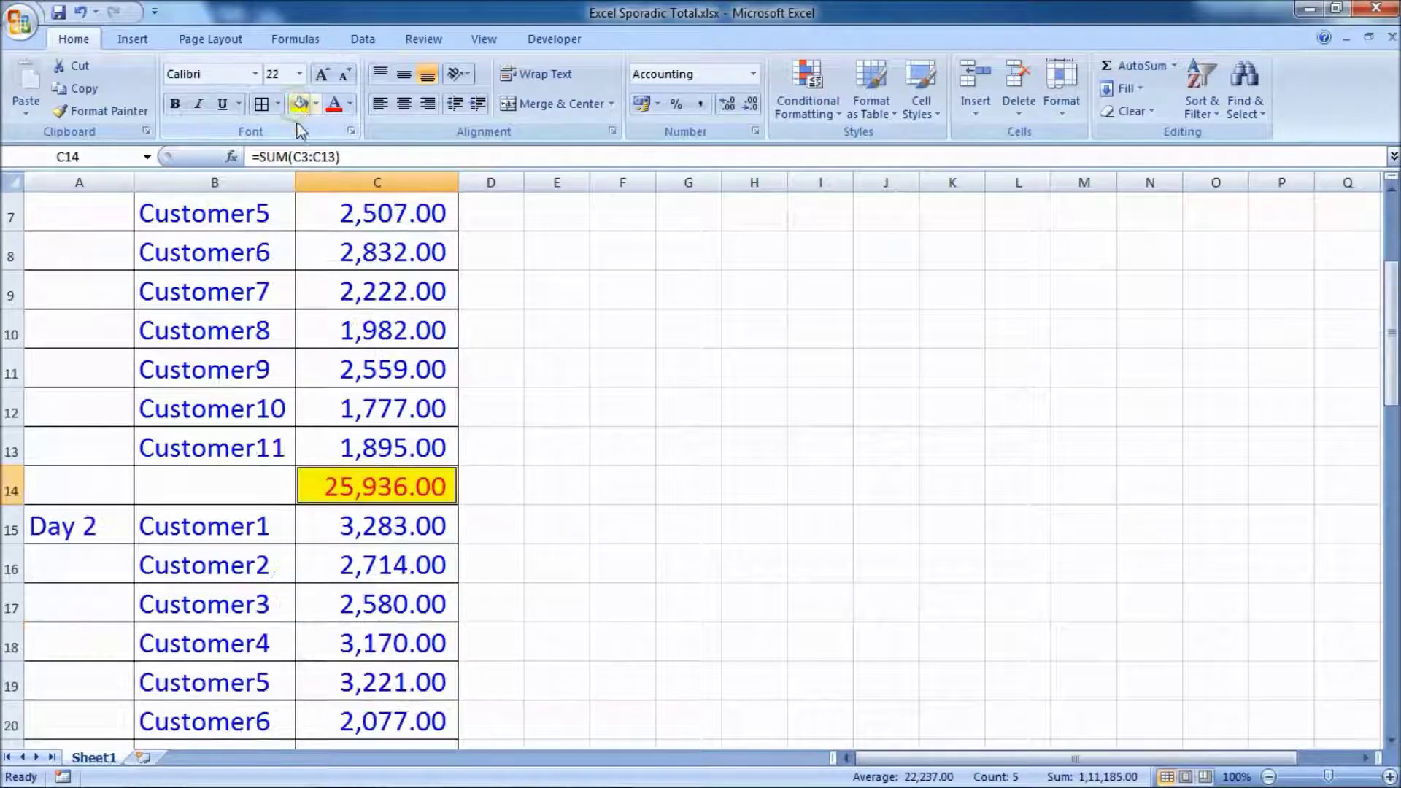
# Review the red-on-yellow subtotals down the sheet and select the Day 1 subtotal in C14.
pyautogui.scroll(-4, 454, 212)
pyautogui.scroll(-2, 504, 248)
pyautogui.scroll(-1, 518, 258)
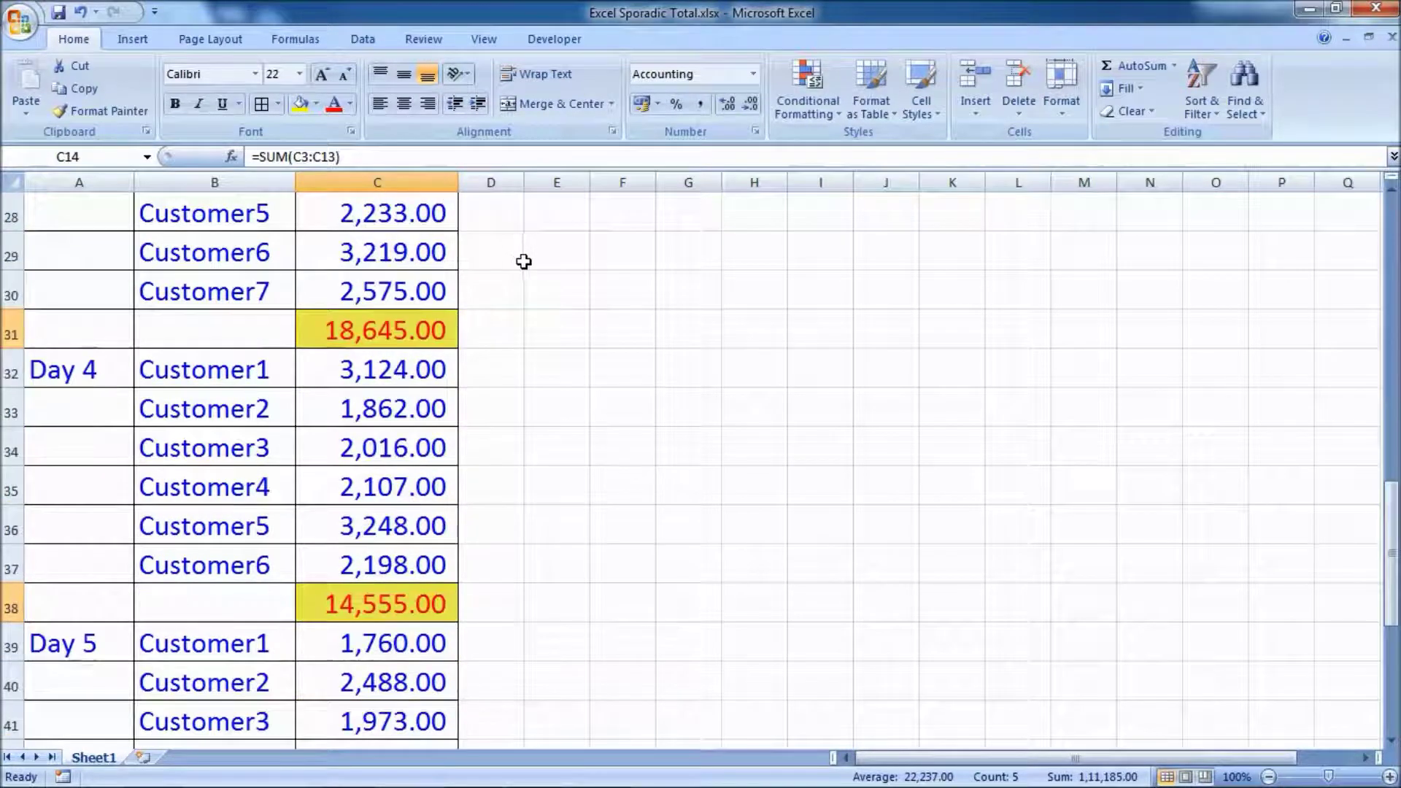
pyautogui.scroll(-4, 523, 259)
pyautogui.scroll(-2, 524, 260)
pyautogui.scroll(1, 635, 422)
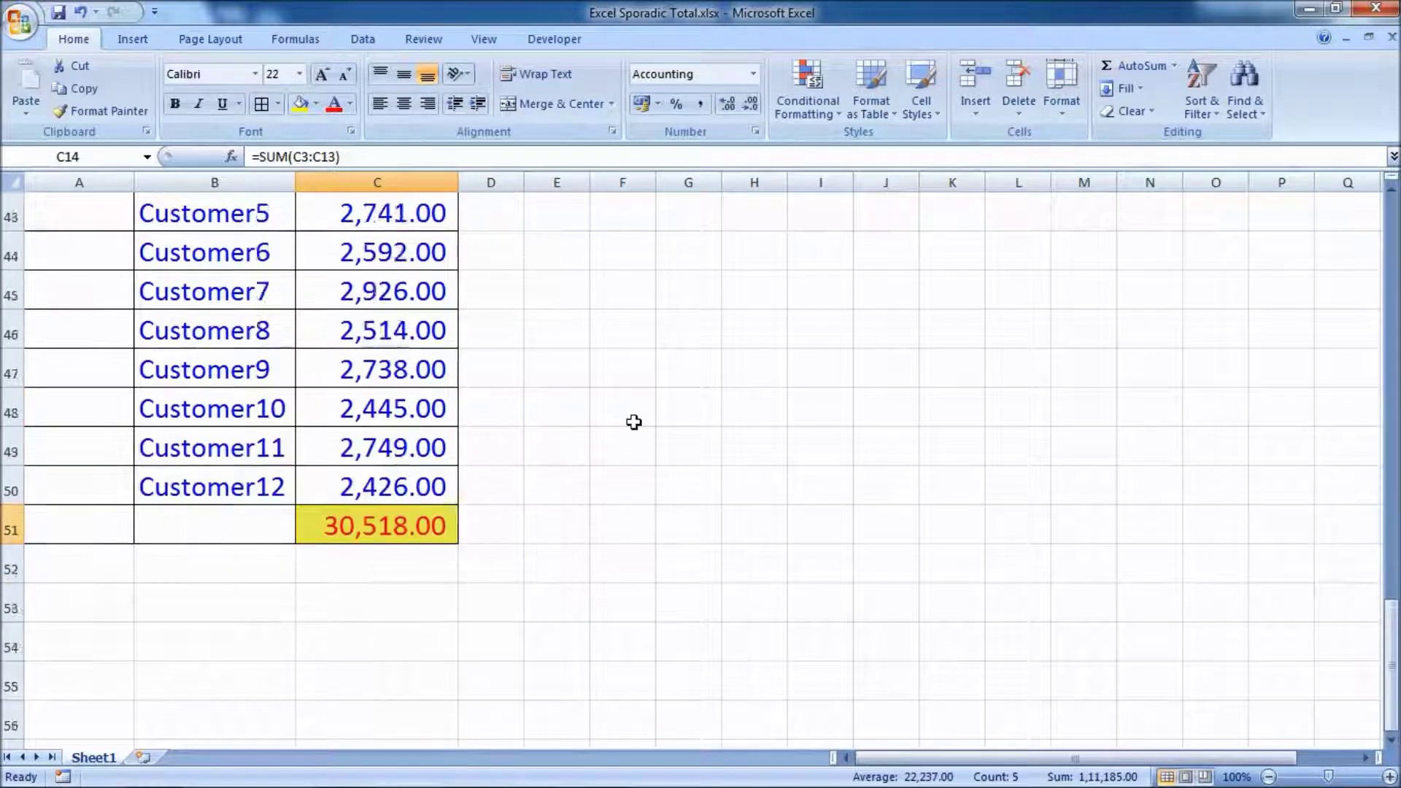
pyautogui.scroll(2, 635, 422)
pyautogui.scroll(5, 634, 423)
pyautogui.scroll(4, 634, 423)
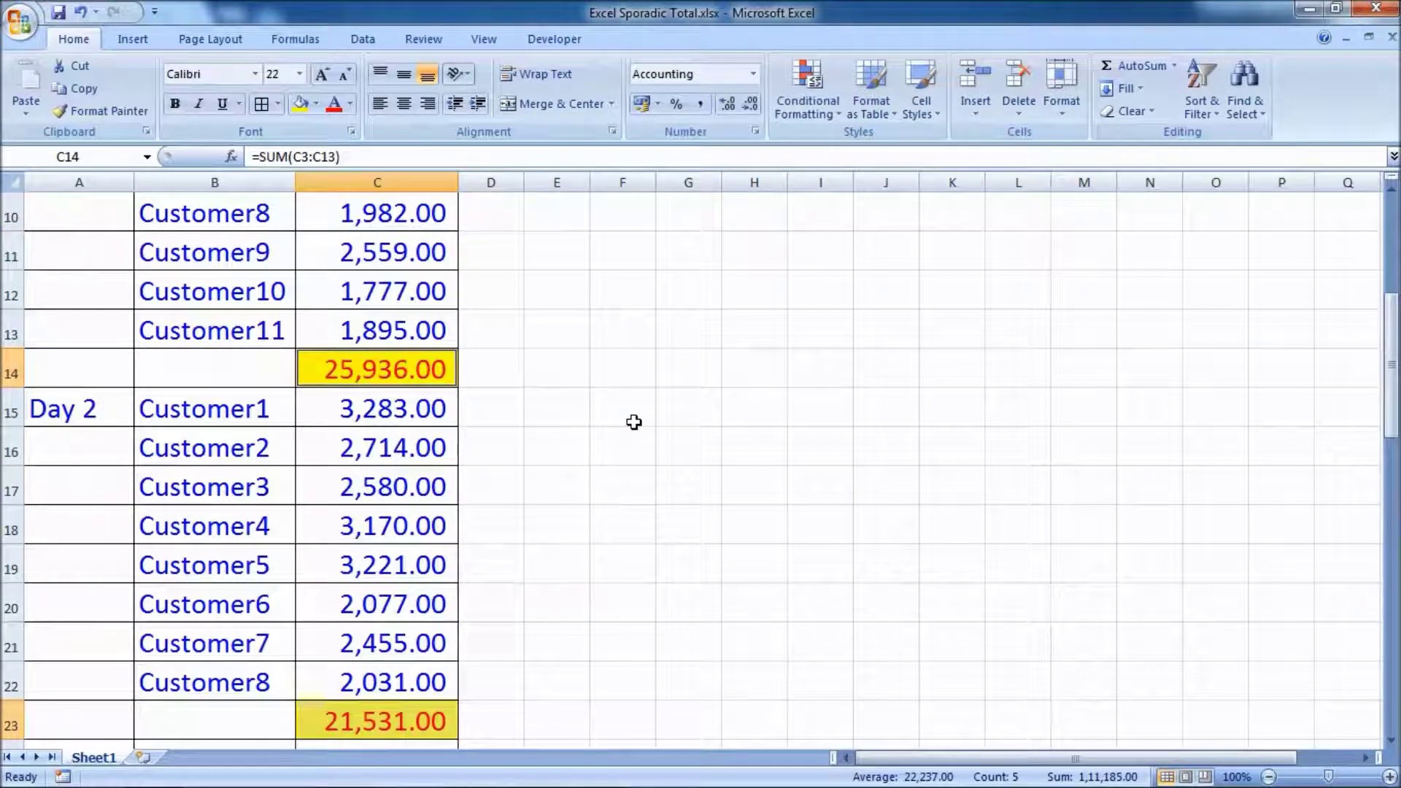
pyautogui.scroll(3, 634, 423)
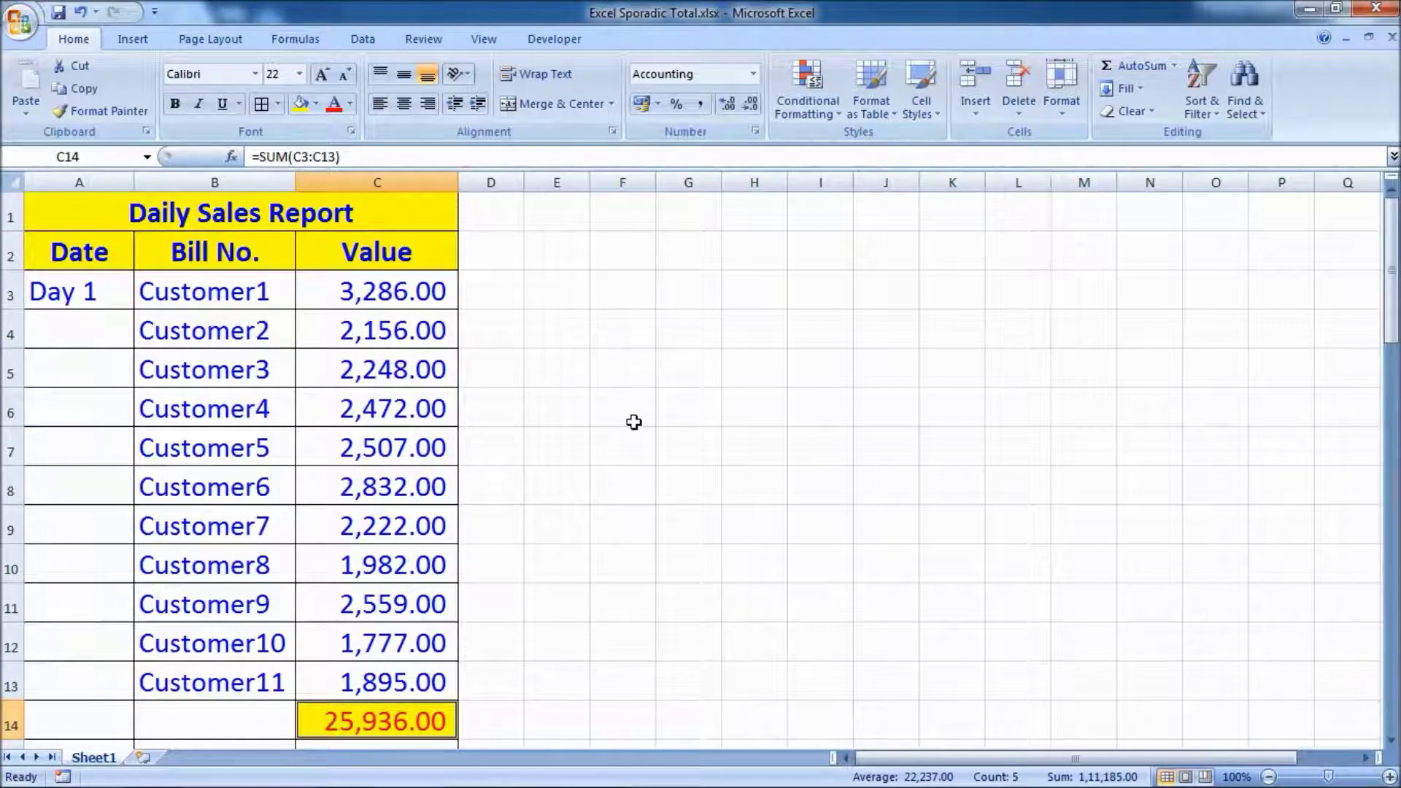
pyautogui.scroll(-1, 634, 422)
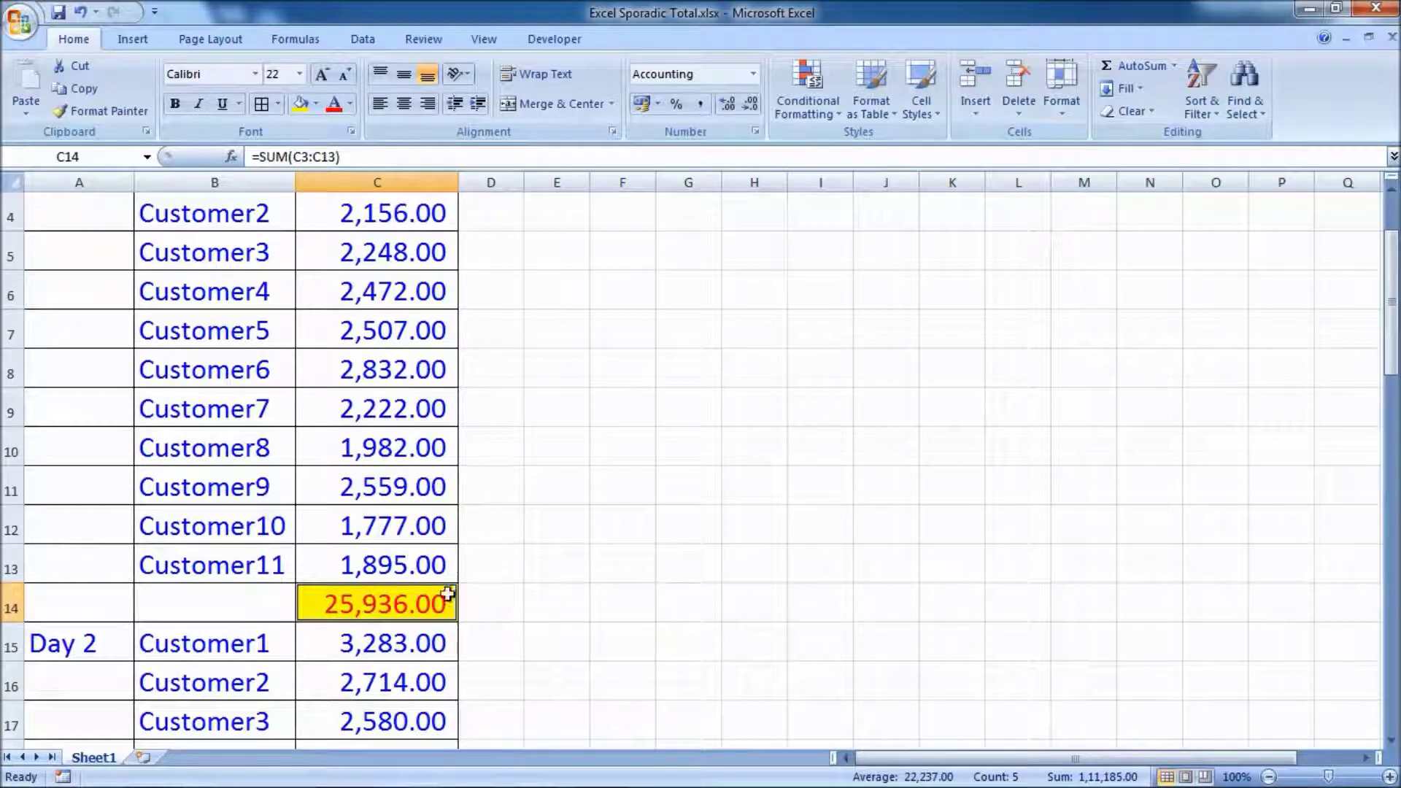
pyautogui.click(423, 602)
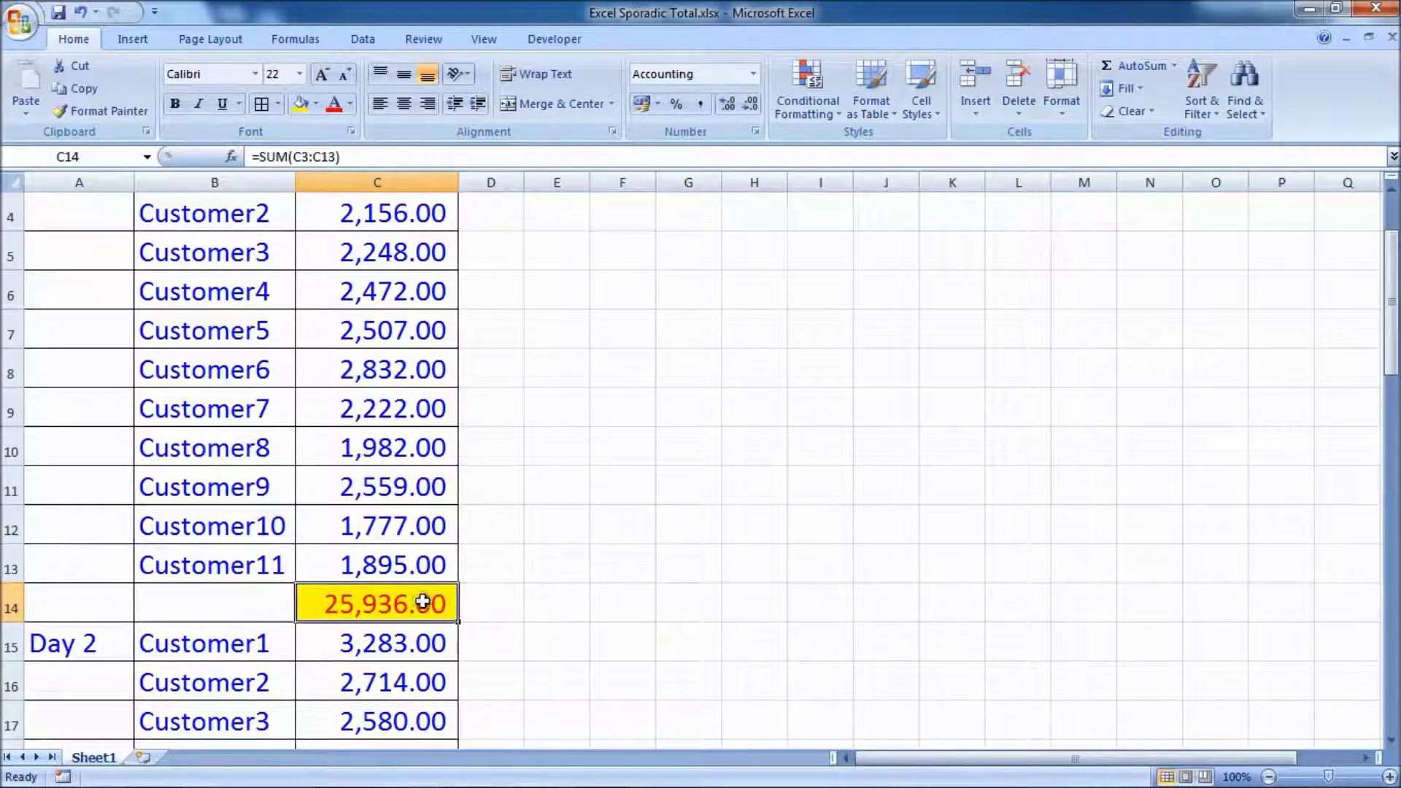
pyautogui.click(396, 158)
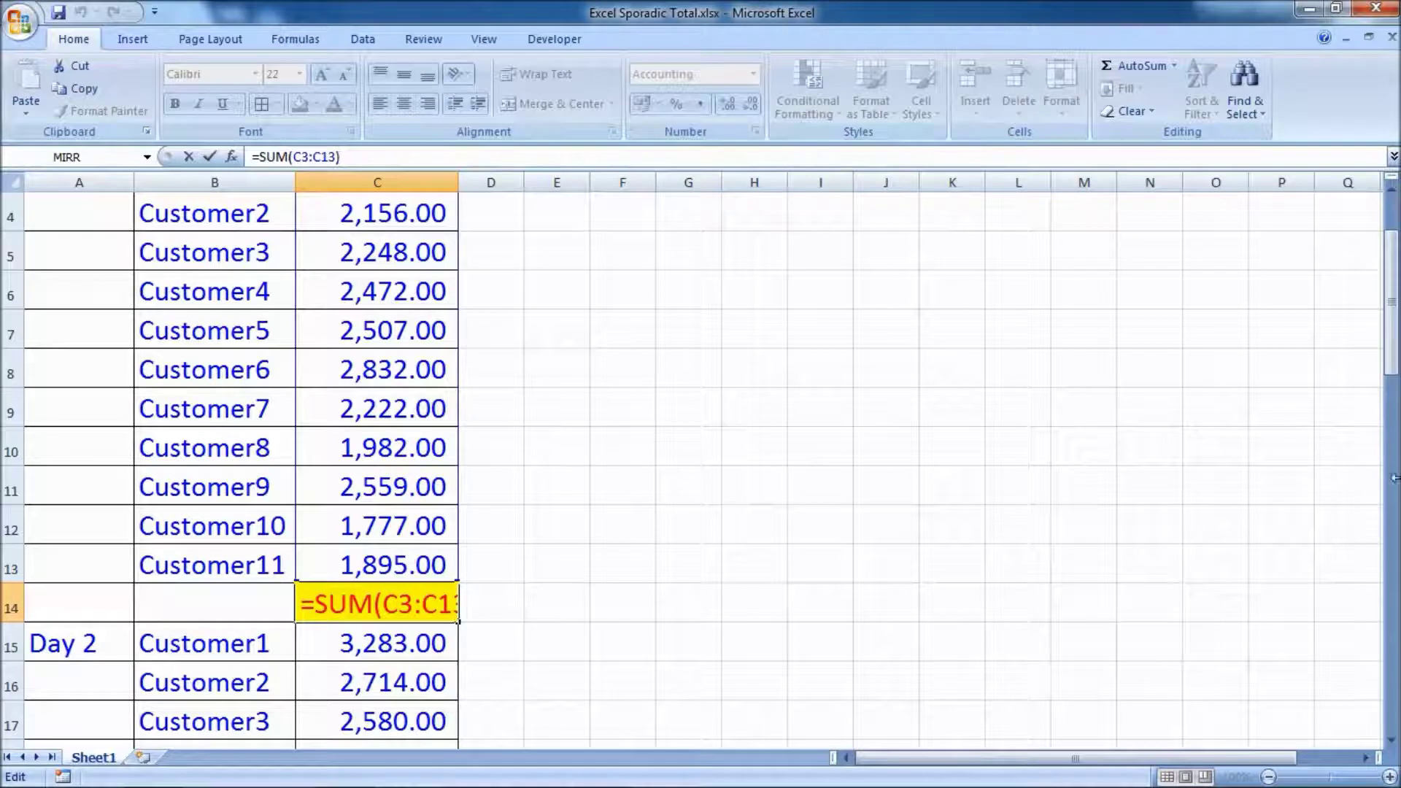
pyautogui.moveTo(1393, 362); pyautogui.dragTo(1394, 313)
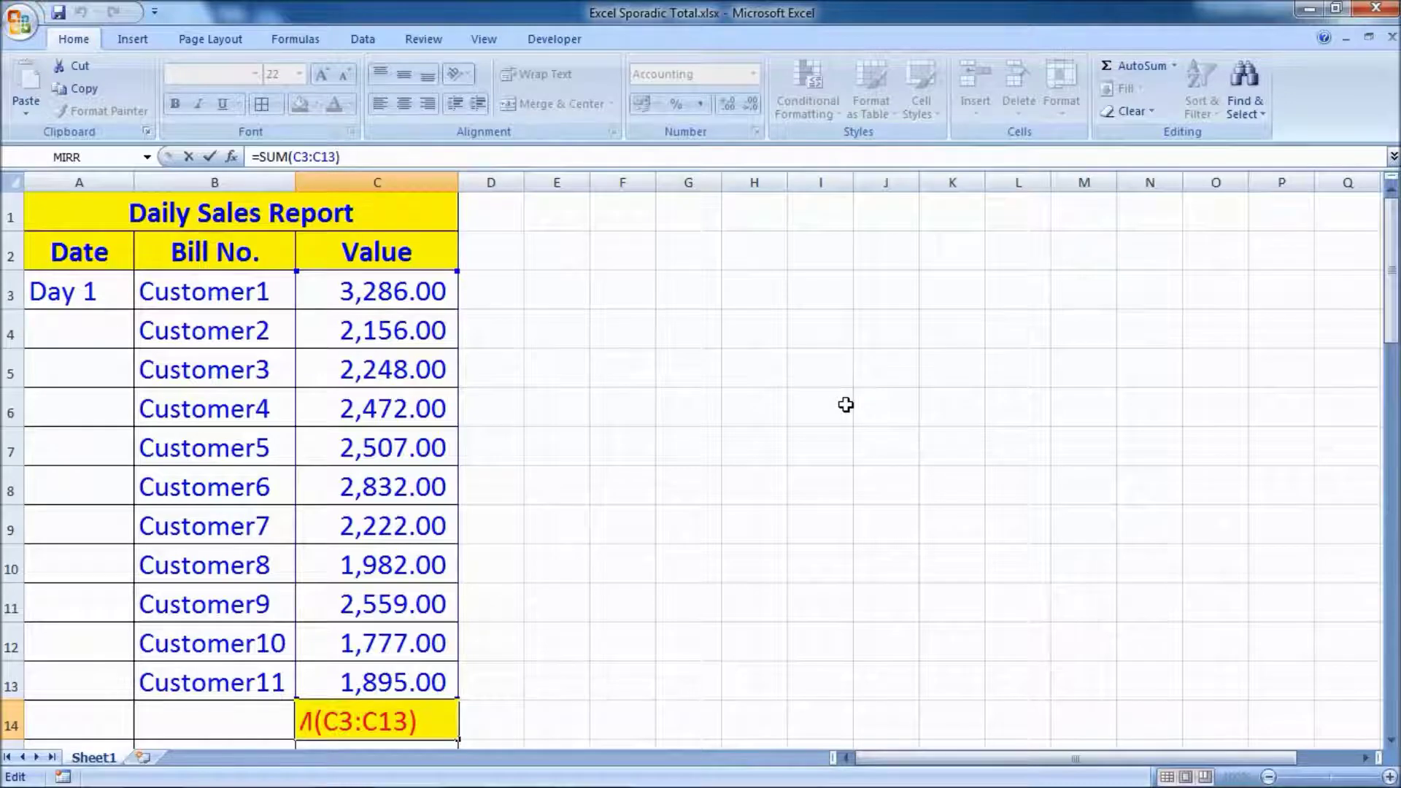
pyautogui.click(754, 420)
pyautogui.scroll(-5, 755, 419)
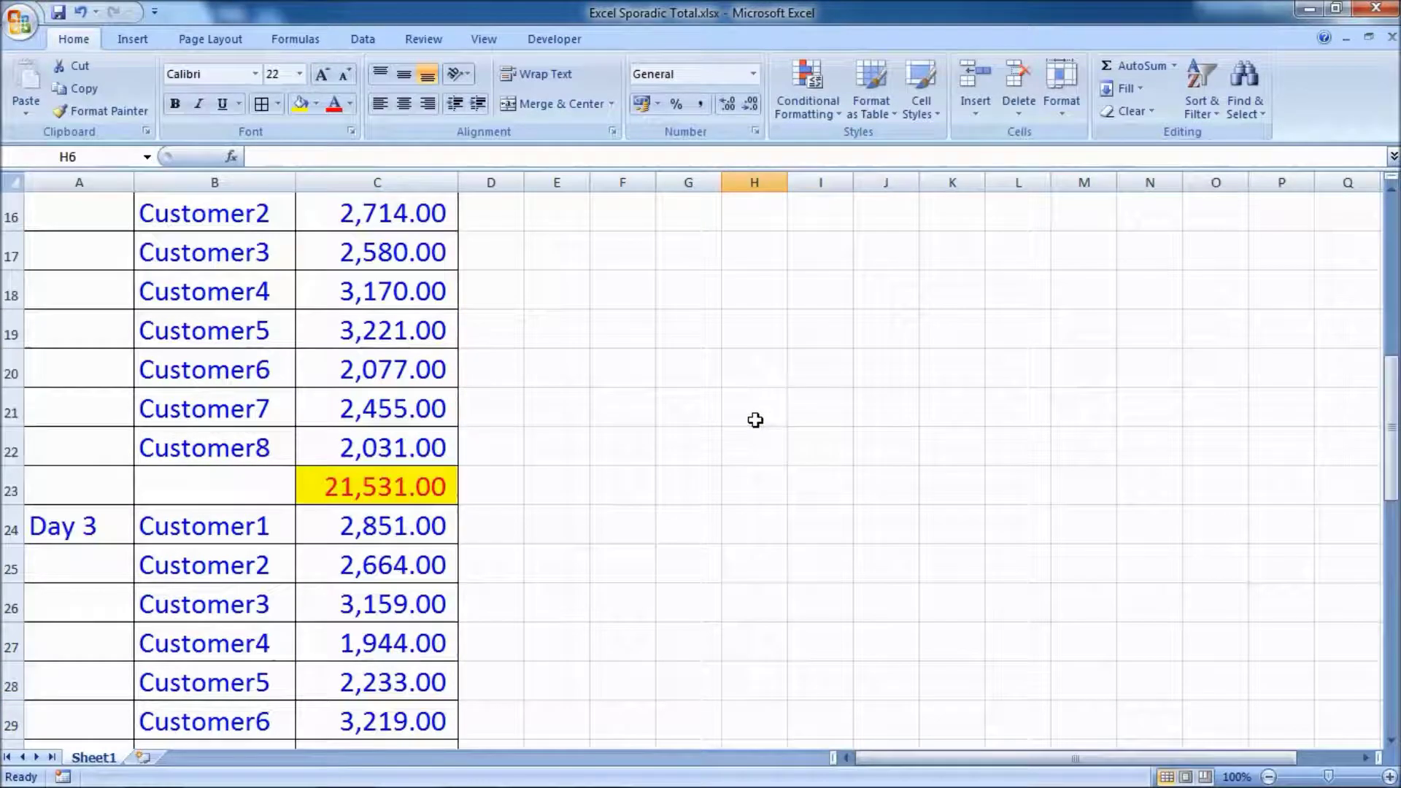
pyautogui.scroll(1, 589, 479)
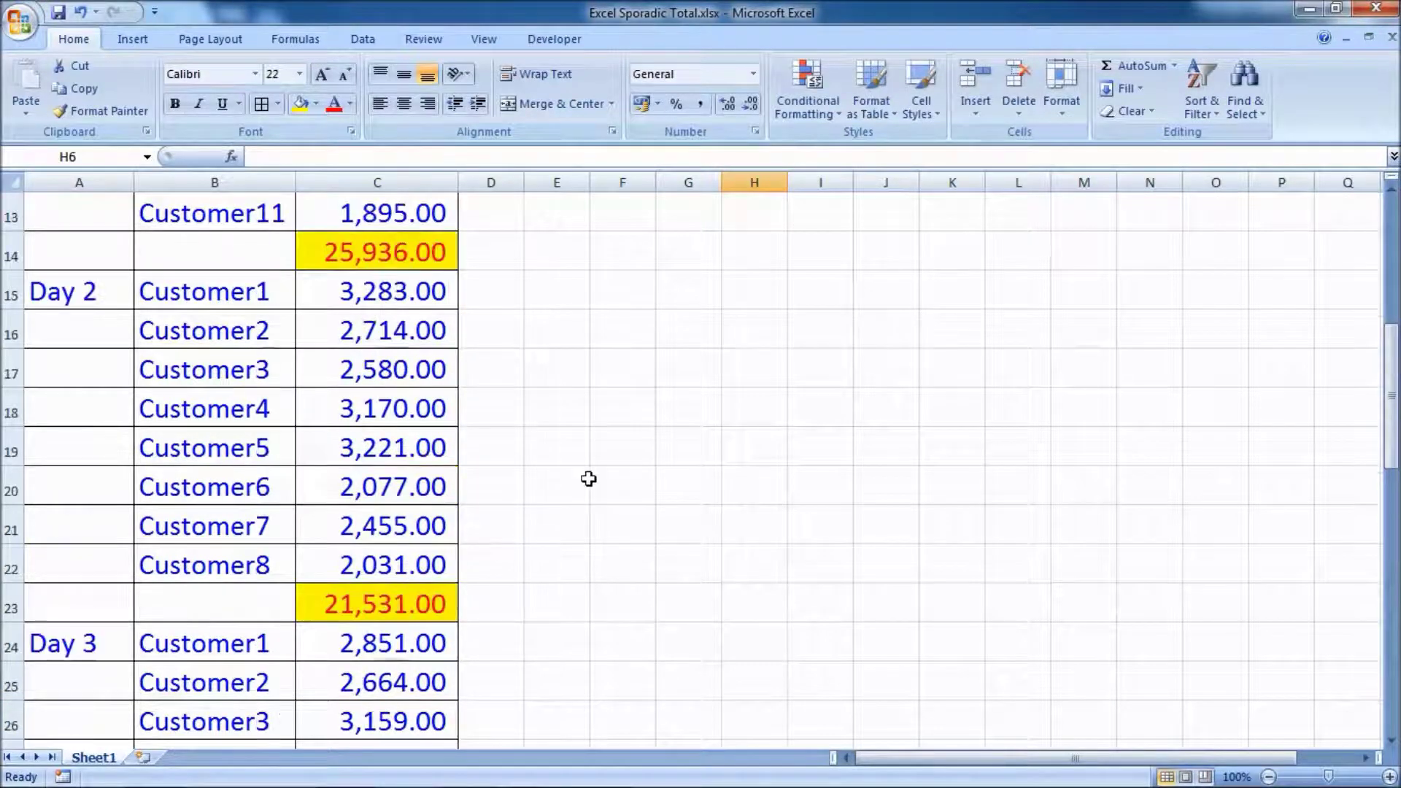
pyautogui.click(410, 594)
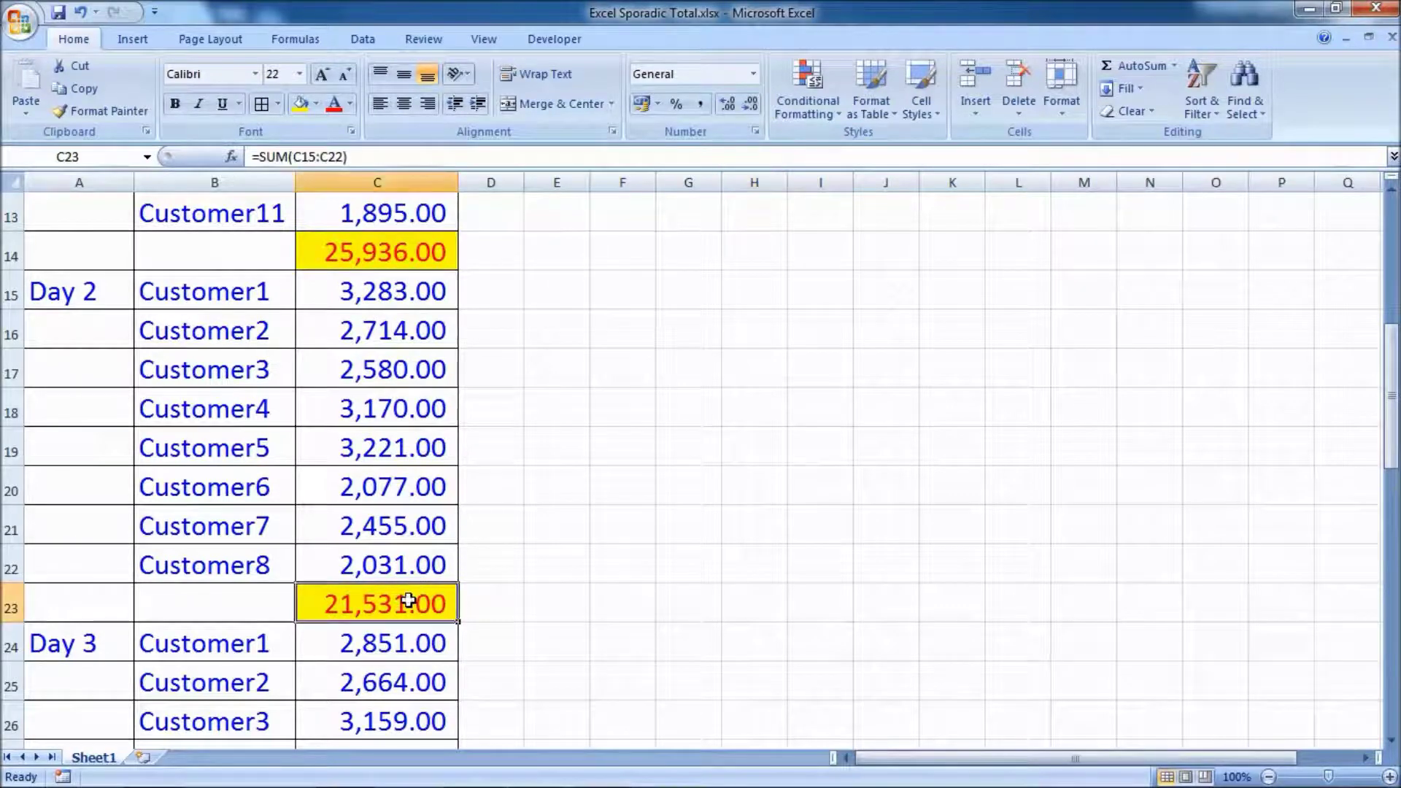
pyautogui.click(381, 161)
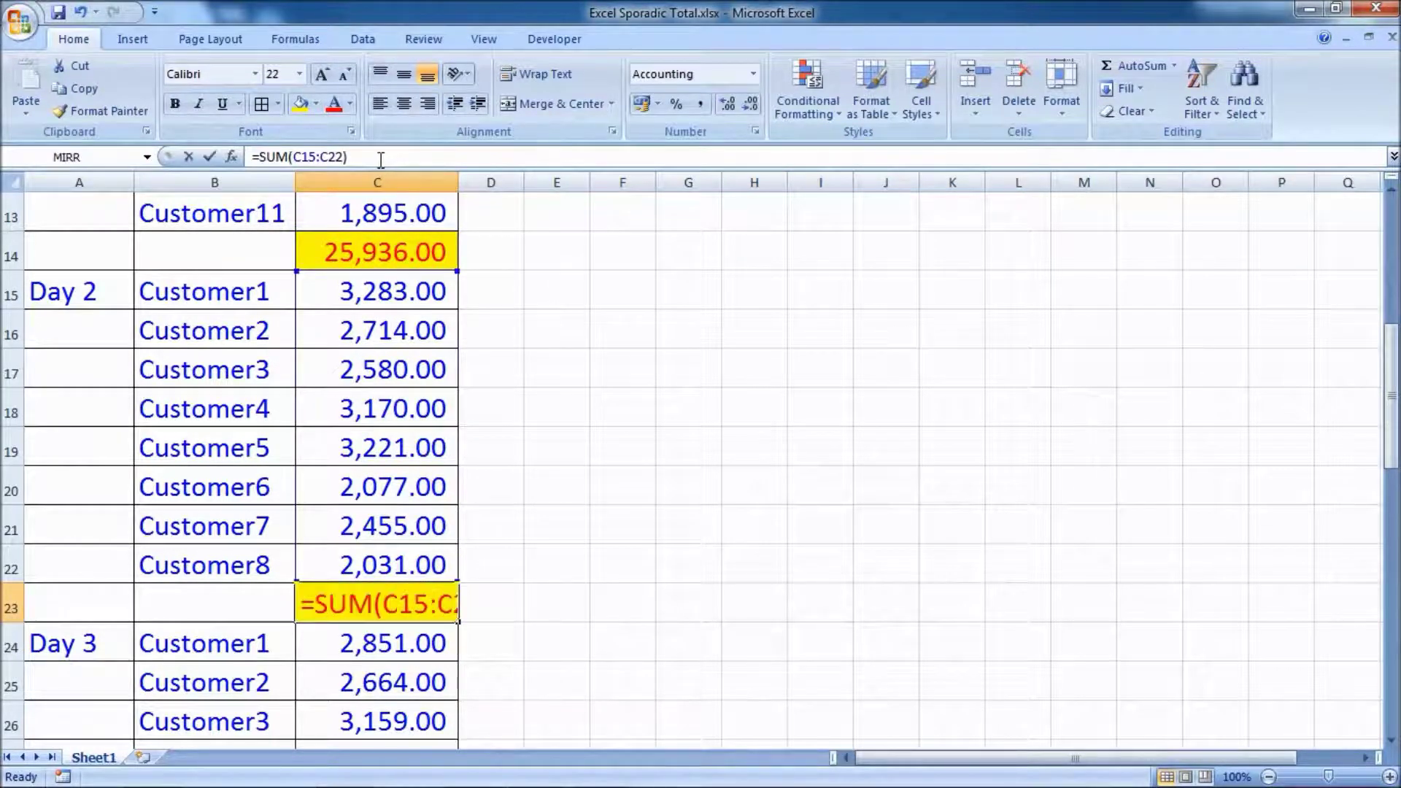
pyautogui.click(725, 469)
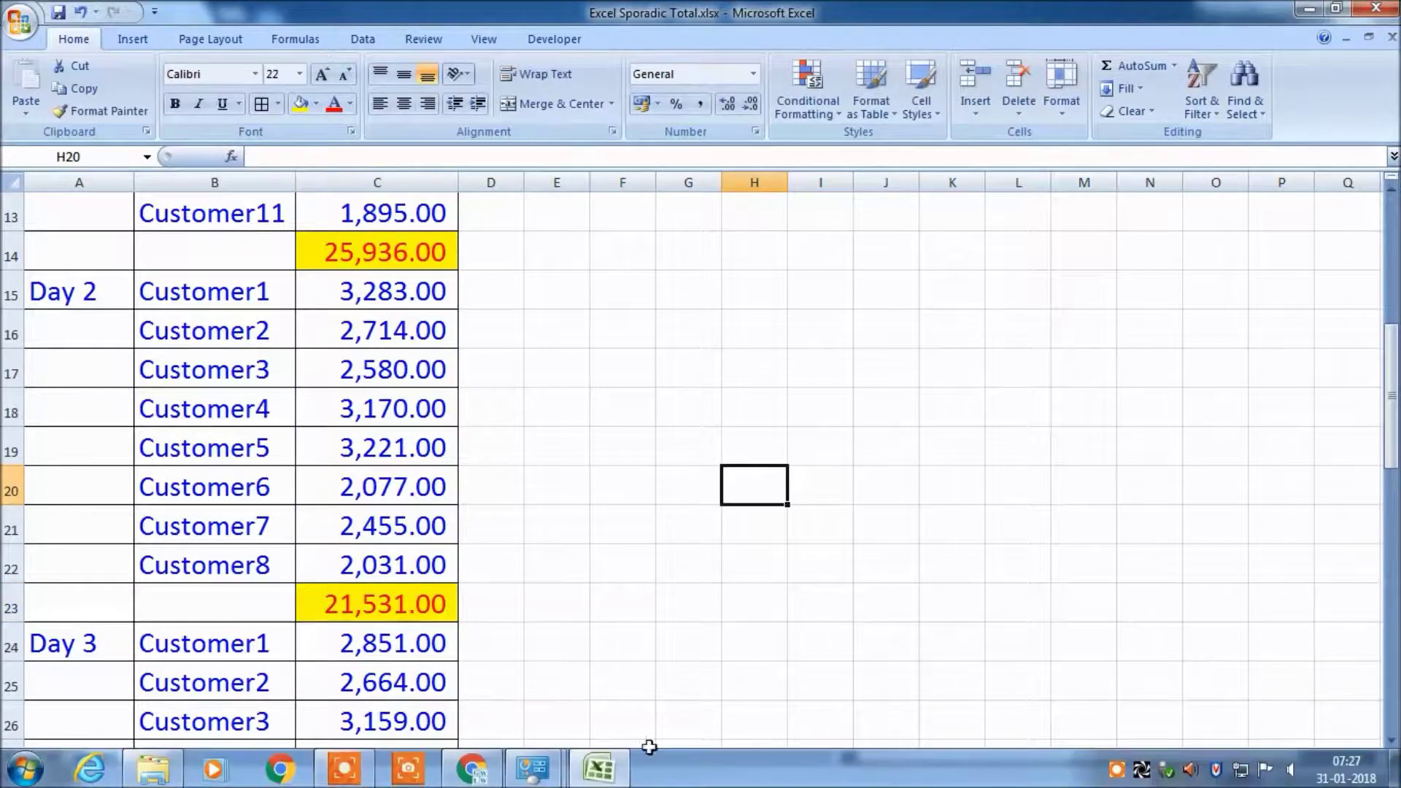